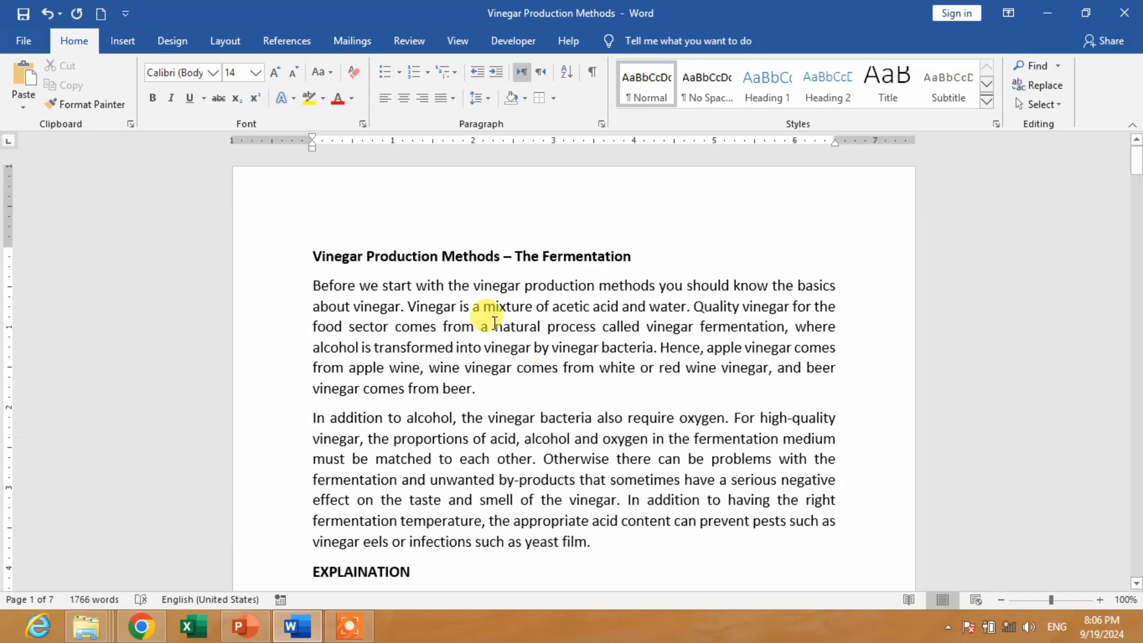
# - Open page 1's empty header above the title for editing, checking the footer area too
pyautogui.scroll(-3, 482, 327)
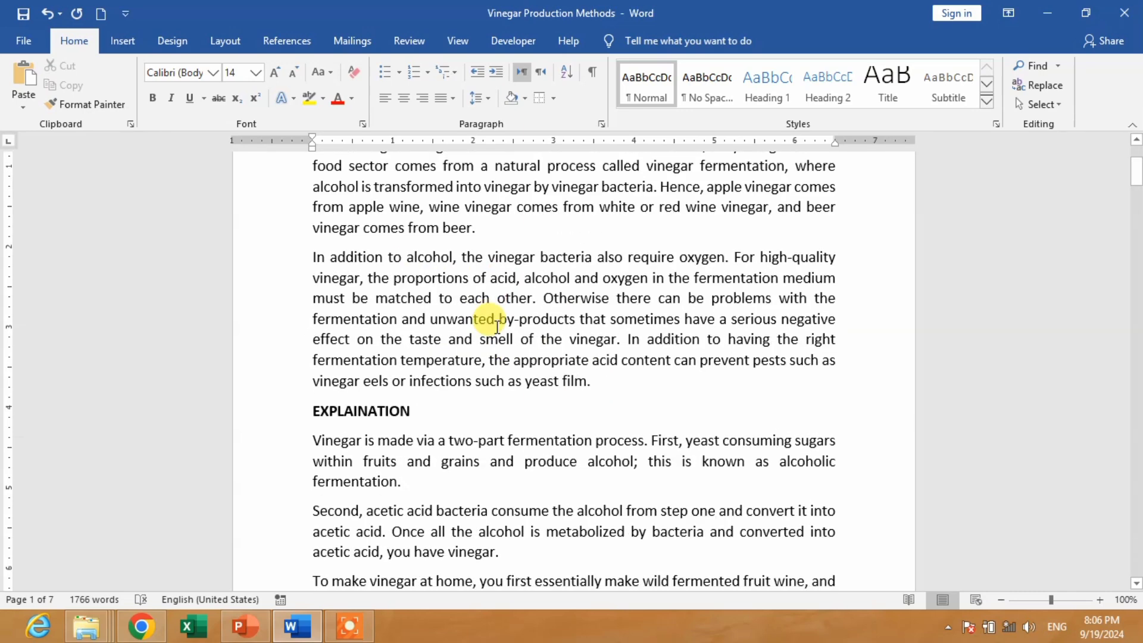
pyautogui.scroll(-4, 485, 320)
pyautogui.scroll(3, 496, 327)
pyautogui.scroll(5, 496, 327)
pyautogui.scroll(3, 496, 327)
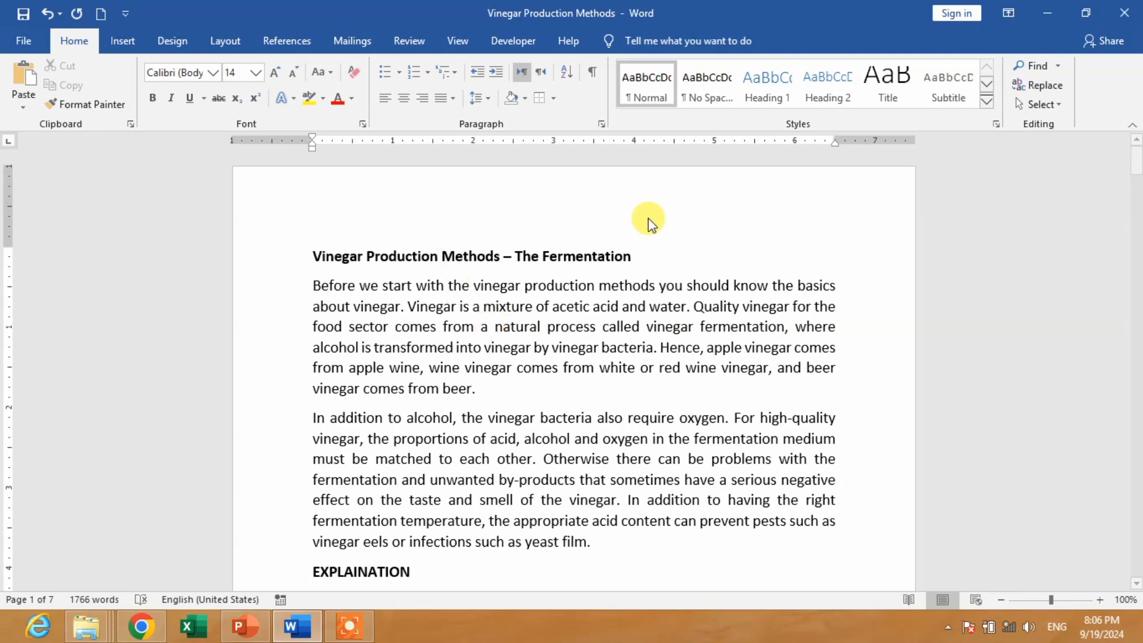
pyautogui.scroll(-5, 613, 230)
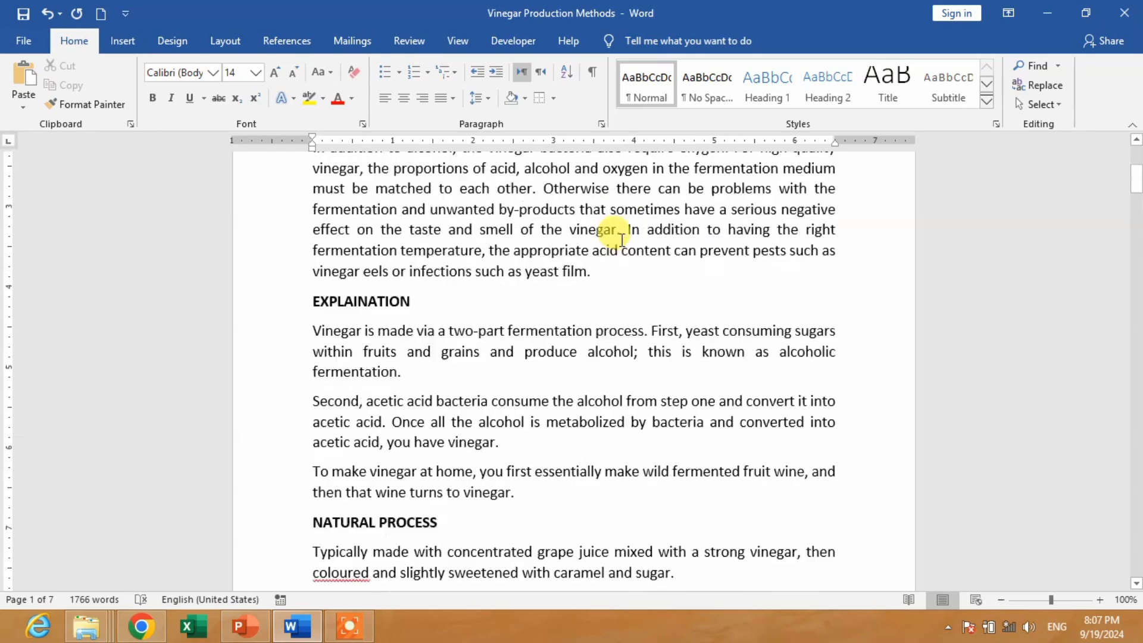
pyautogui.scroll(2, 613, 229)
pyautogui.scroll(3, 617, 236)
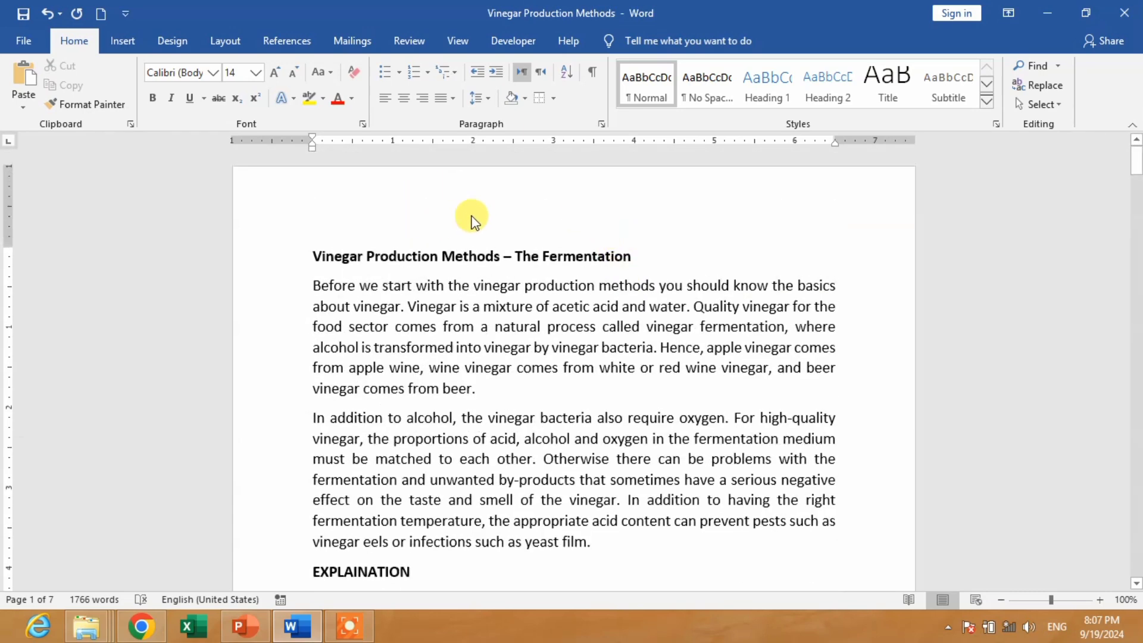
pyautogui.doubleClick(531, 209)
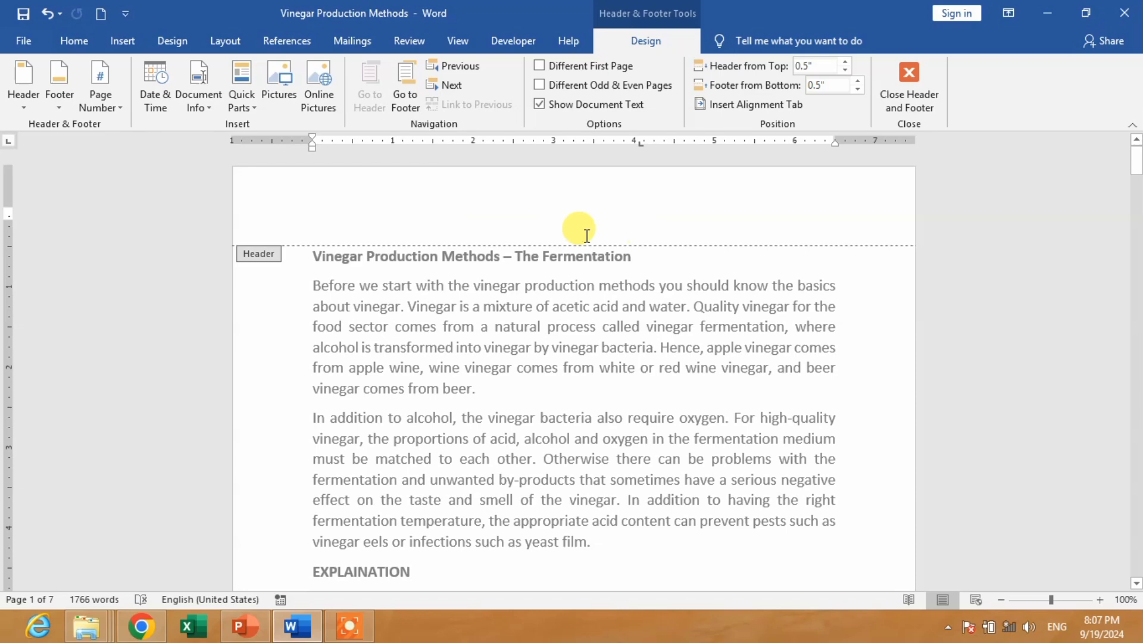
pyautogui.scroll(-2, 409, 230)
pyautogui.scroll(-2, 408, 230)
pyautogui.scroll(-3, 408, 250)
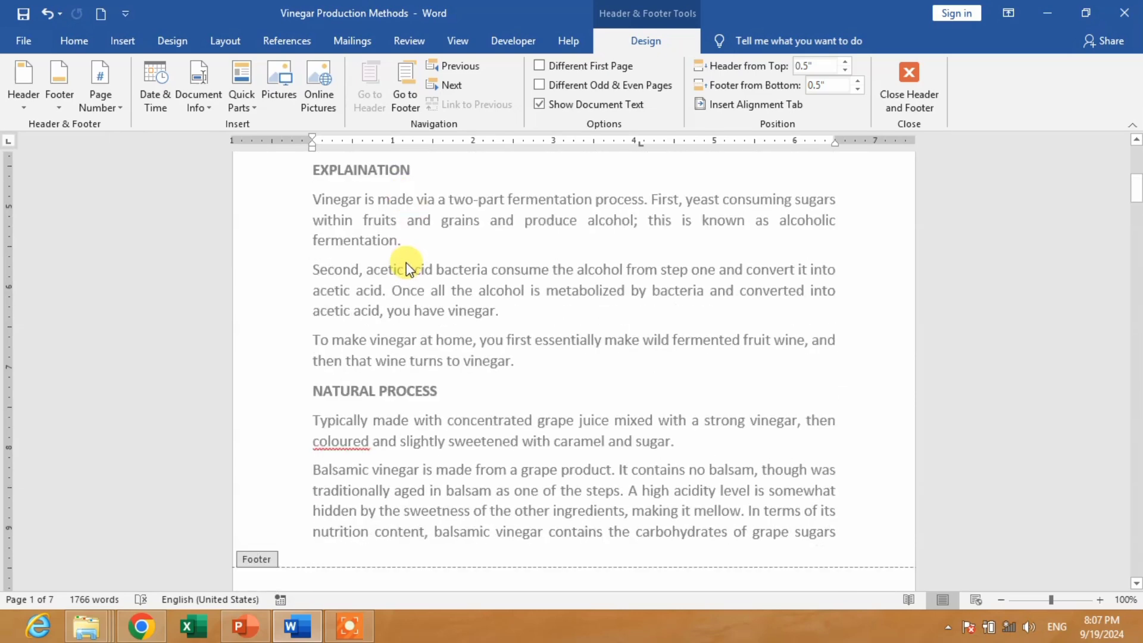
pyautogui.scroll(-1, 381, 417)
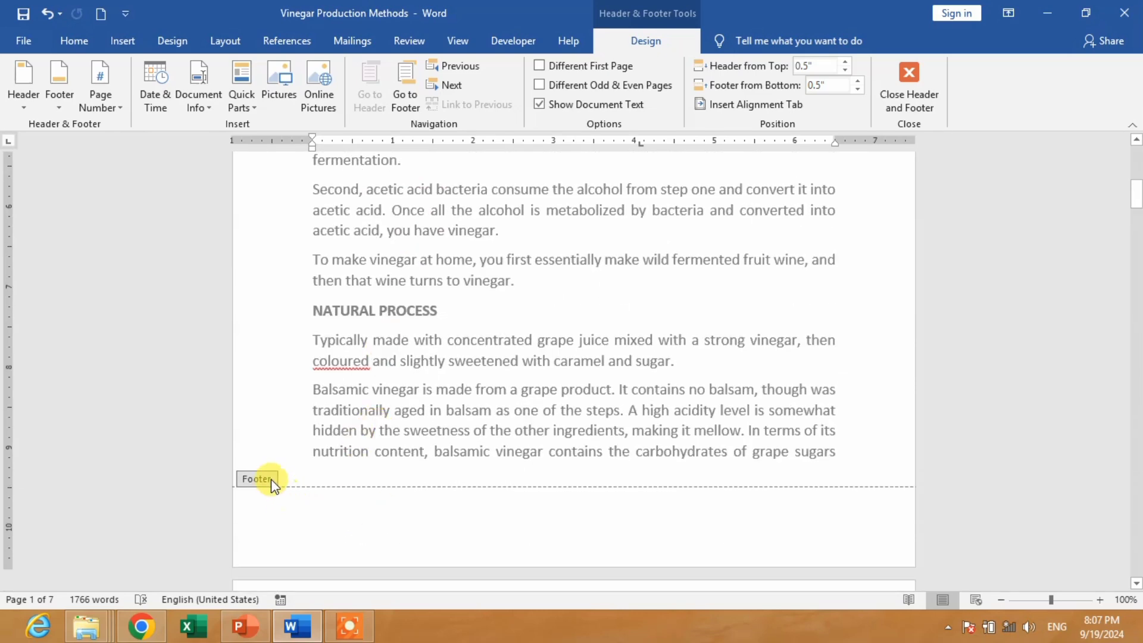
pyautogui.scroll(1, 270, 480)
pyautogui.scroll(5, 269, 480)
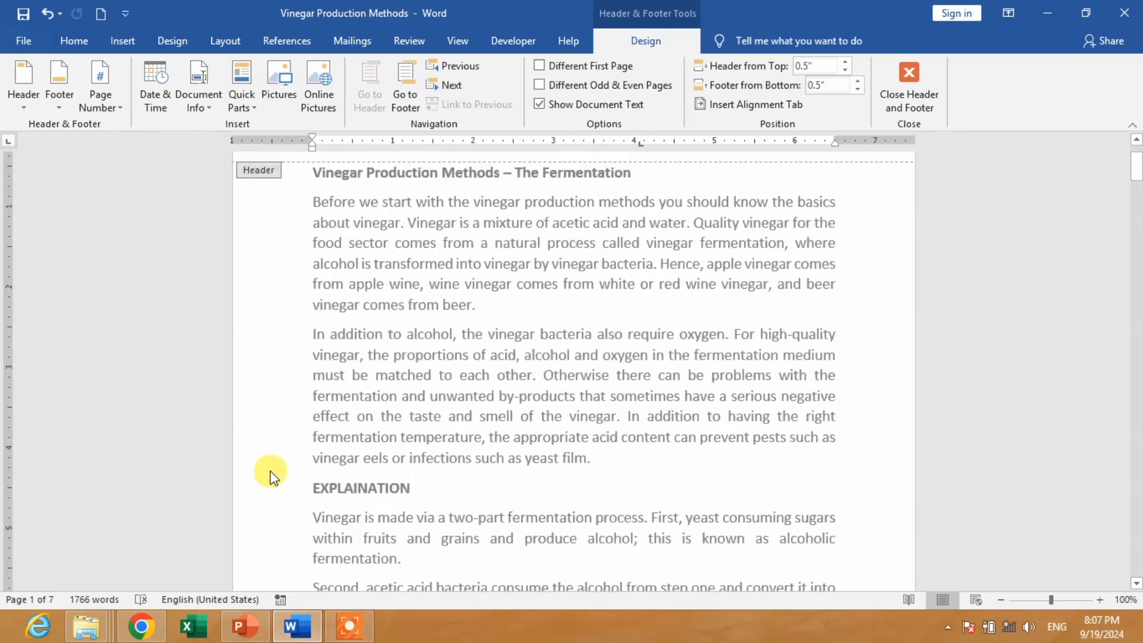
pyautogui.scroll(1, 258, 308)
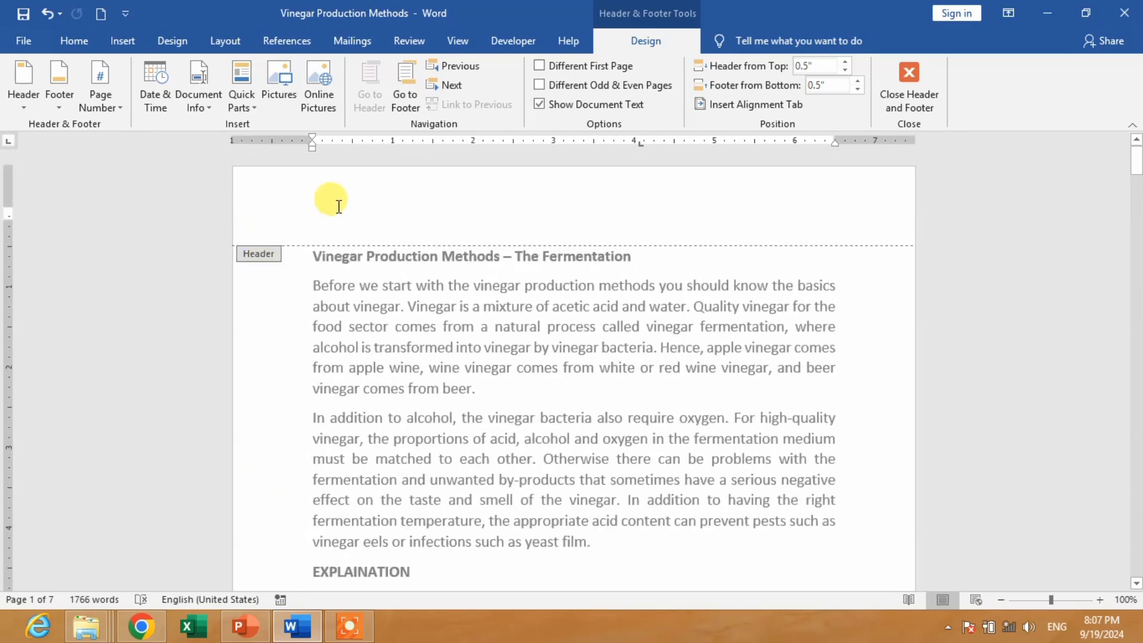
# - Bring up the Home tab's Borders list for the empty header paragraph
pyautogui.click(67, 54)
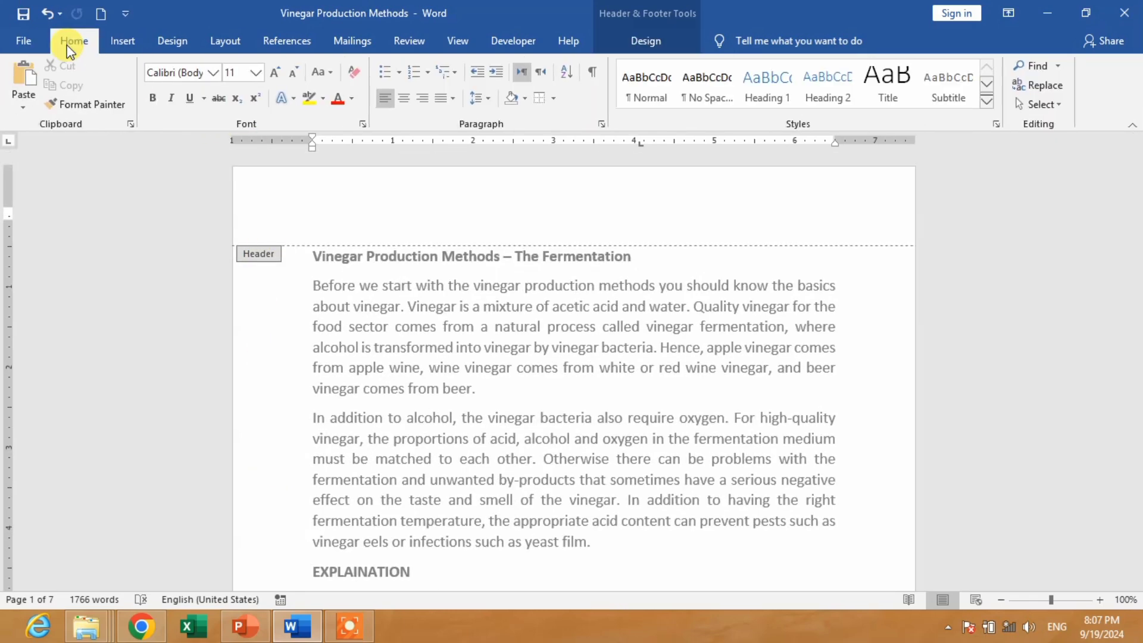
pyautogui.click(543, 98)
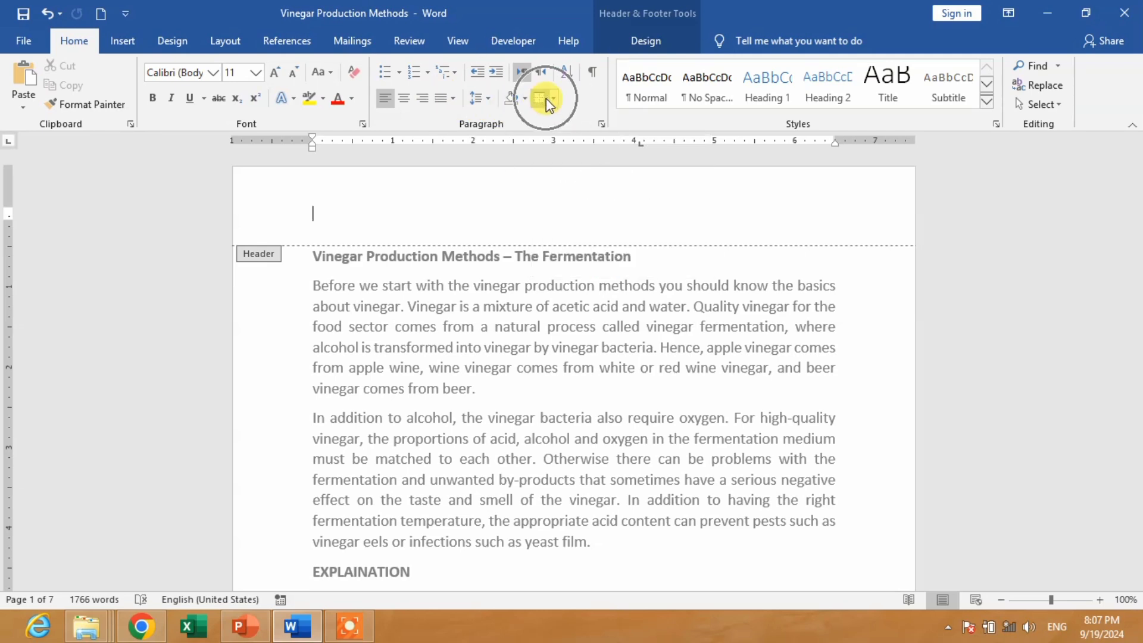
pyautogui.click(555, 99)
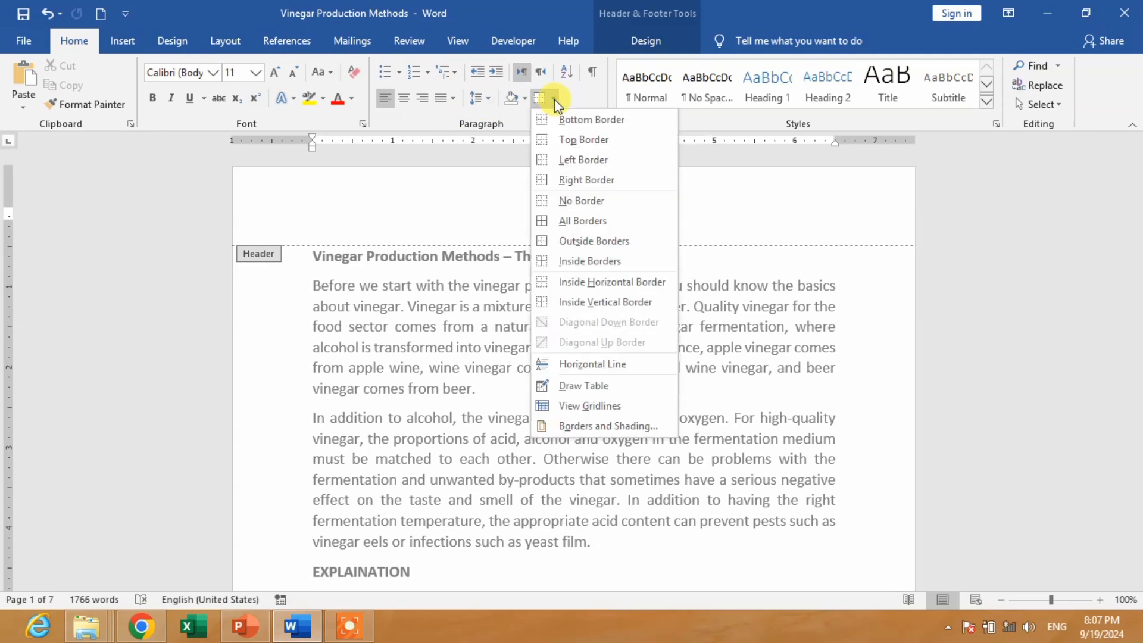
# - In Borders and Shading, set a 1 ½ pt Box border, then drop its bottom, left and right lines
pyautogui.click(606, 423)
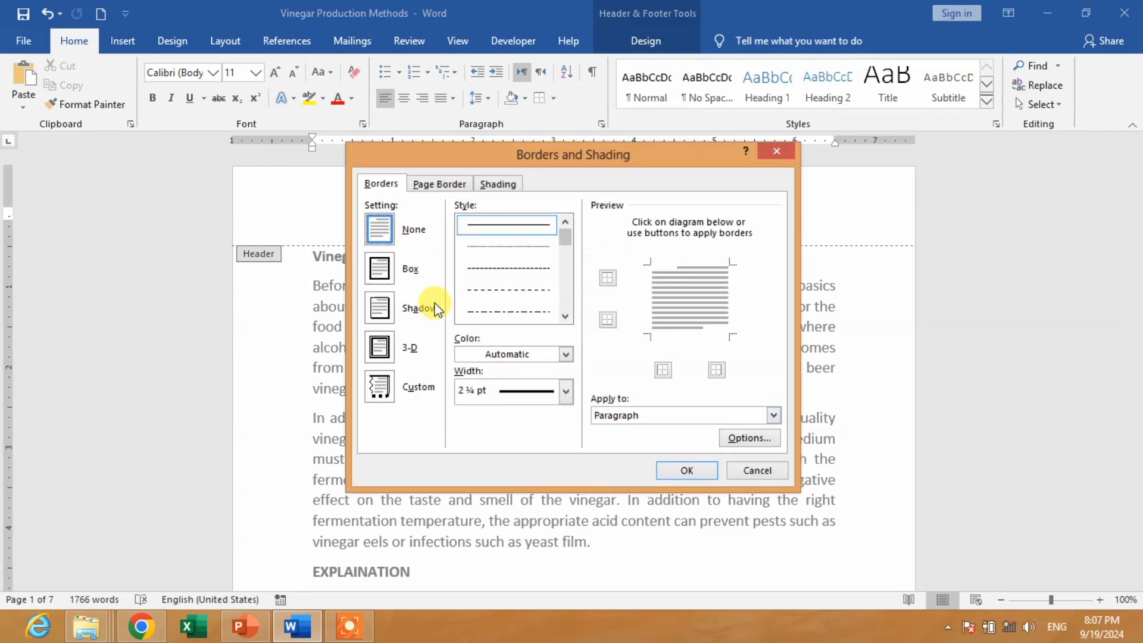
pyautogui.click(386, 267)
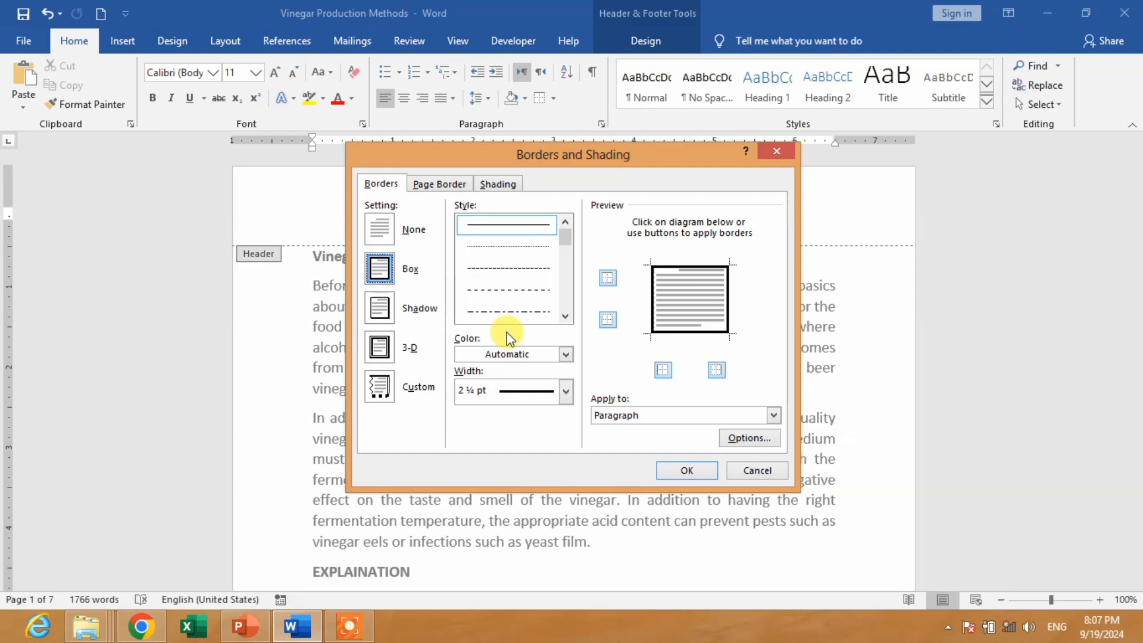
pyautogui.click(565, 391)
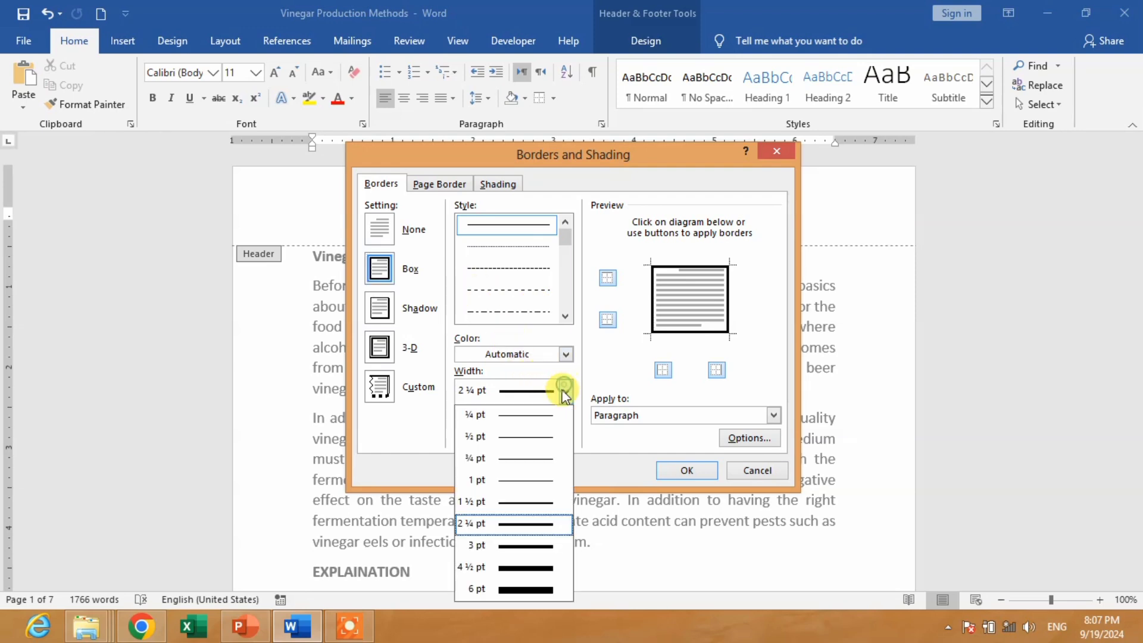
pyautogui.click(518, 503)
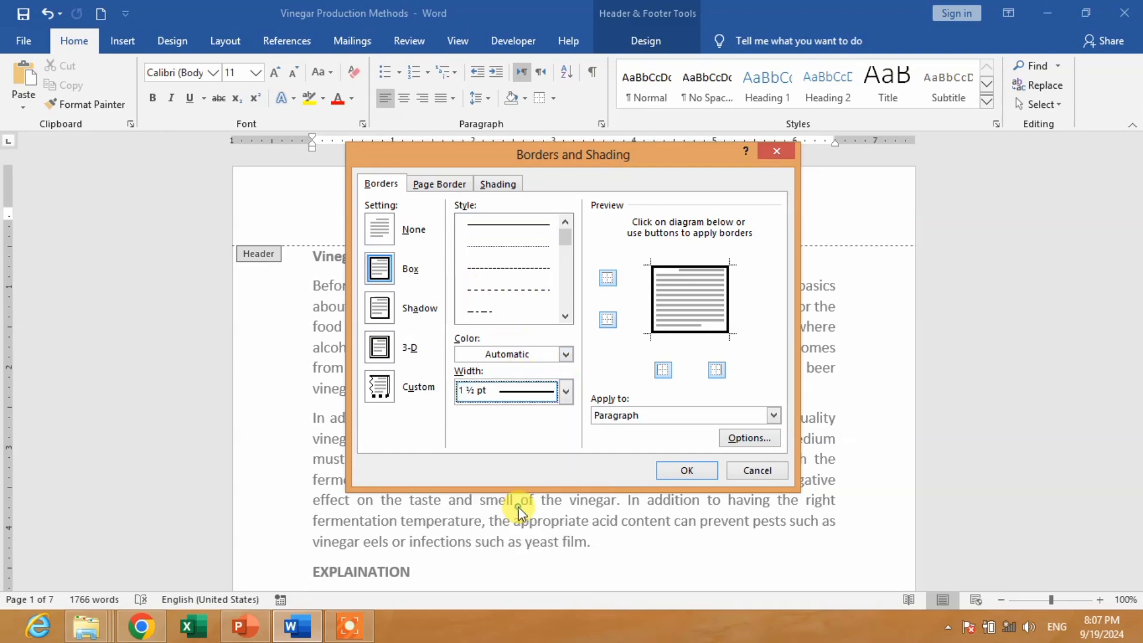
pyautogui.click(565, 391)
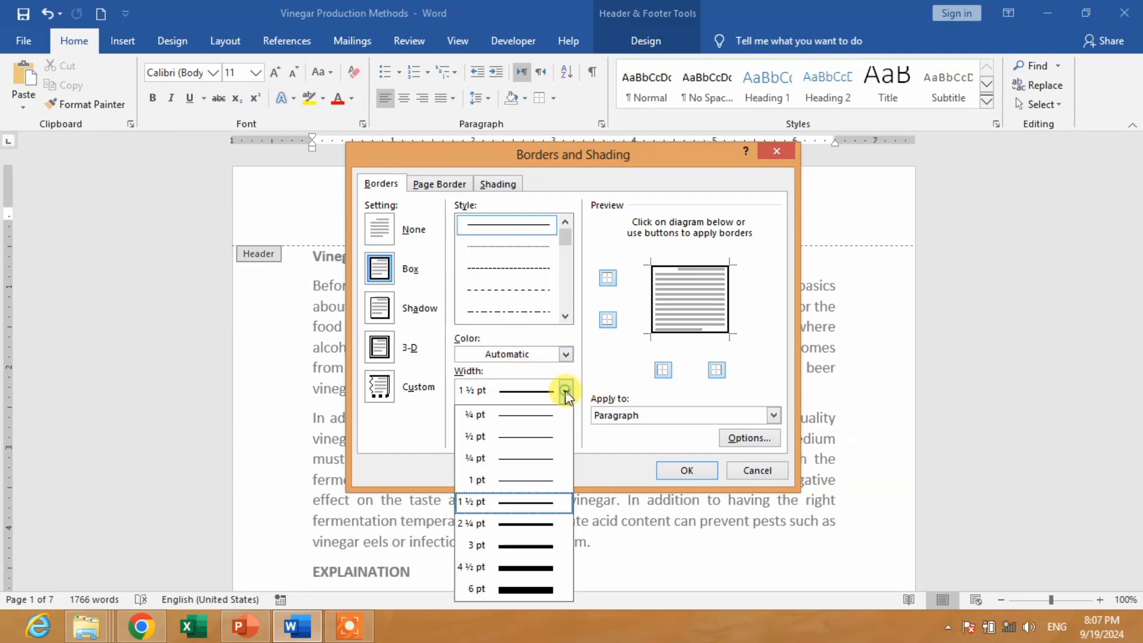
pyautogui.click(527, 503)
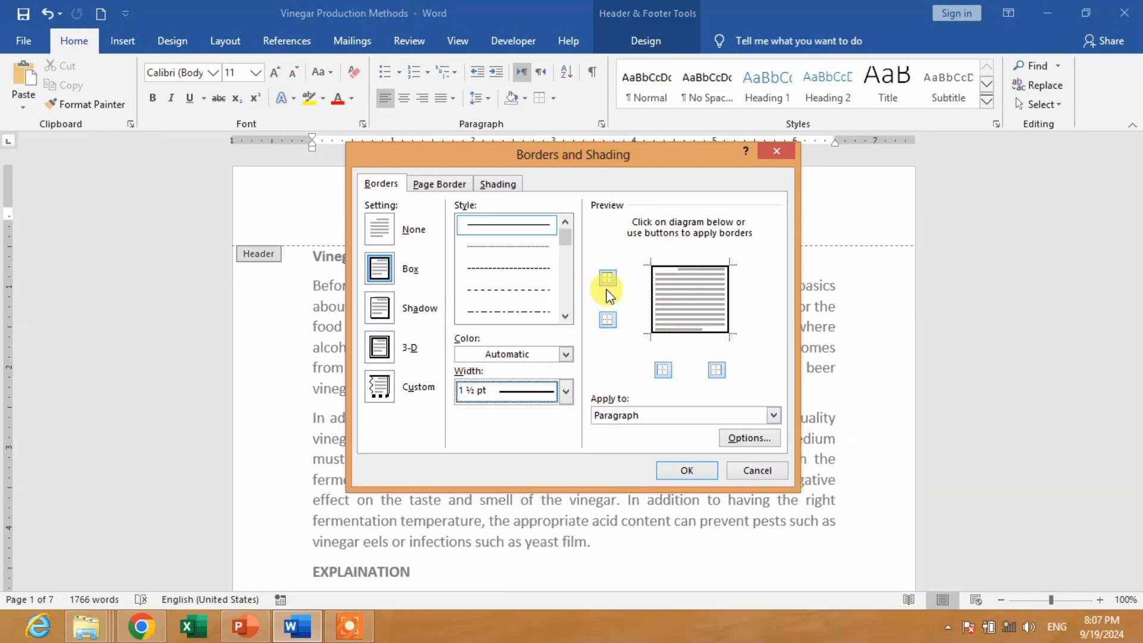
pyautogui.click(610, 320)
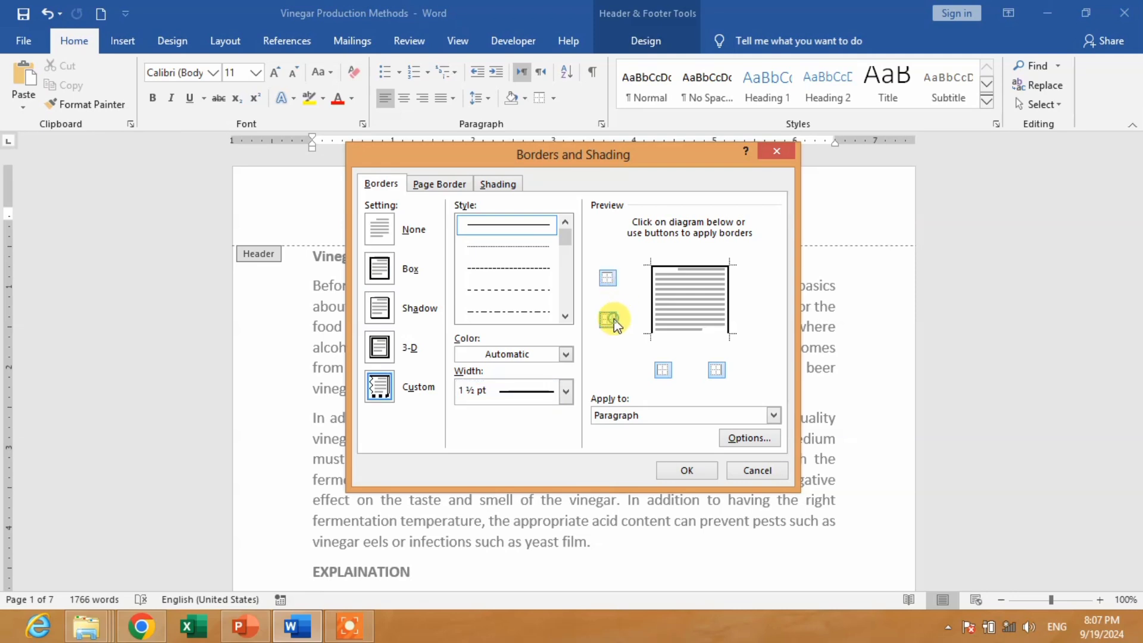
pyautogui.click(670, 375)
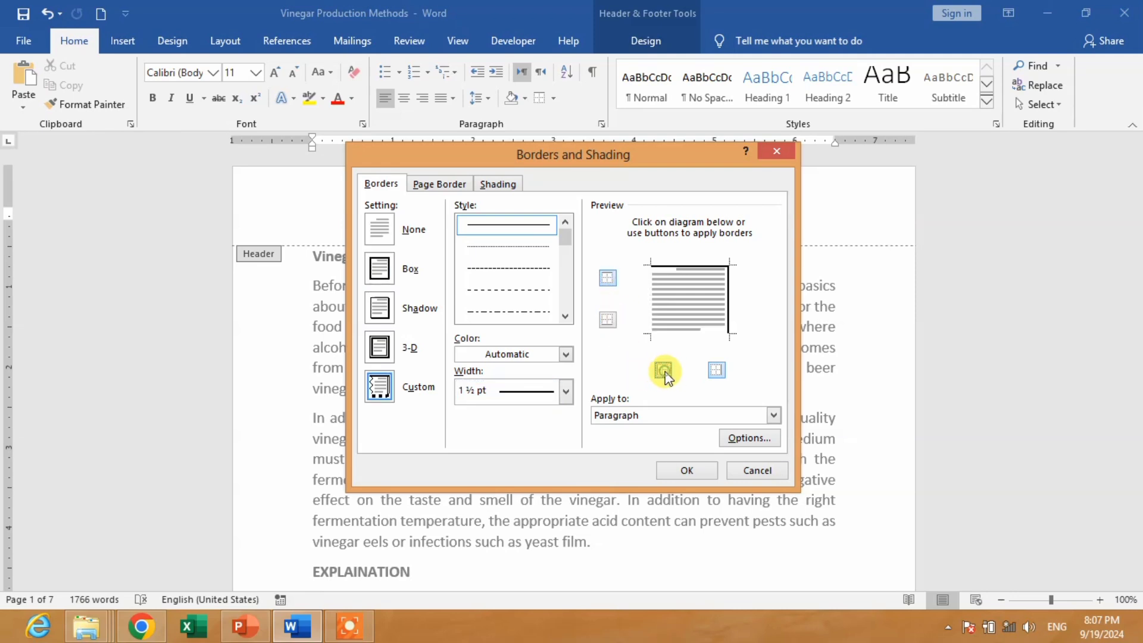
pyautogui.click(722, 374)
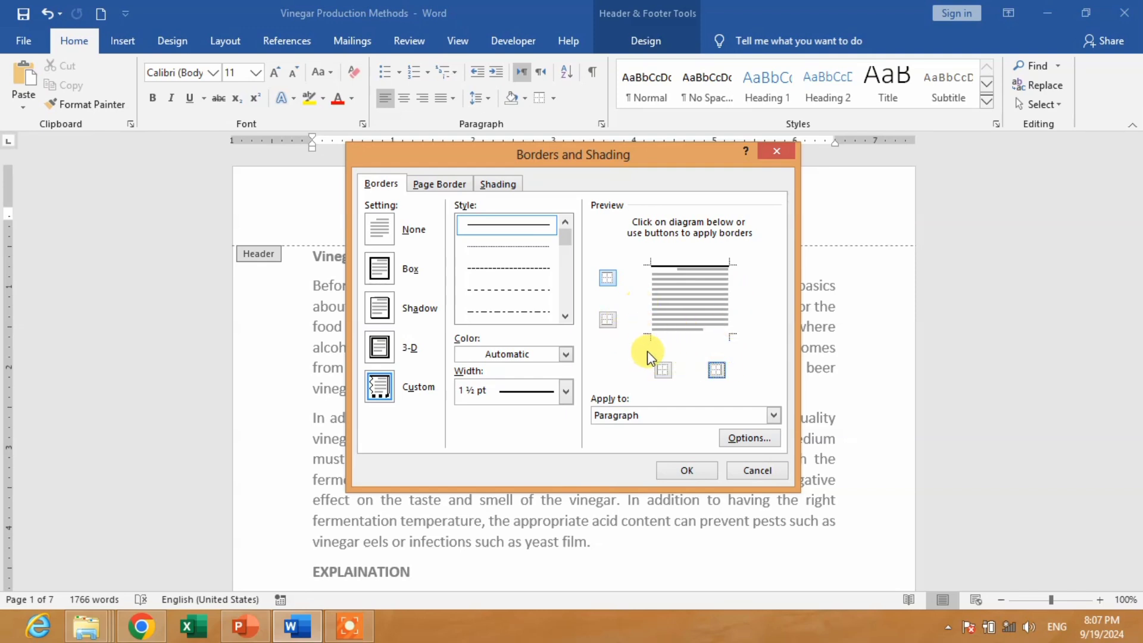
# - Apply the 1 ½ pt border to the header and return to the Header & Footer Design tab
pyautogui.click(698, 474)
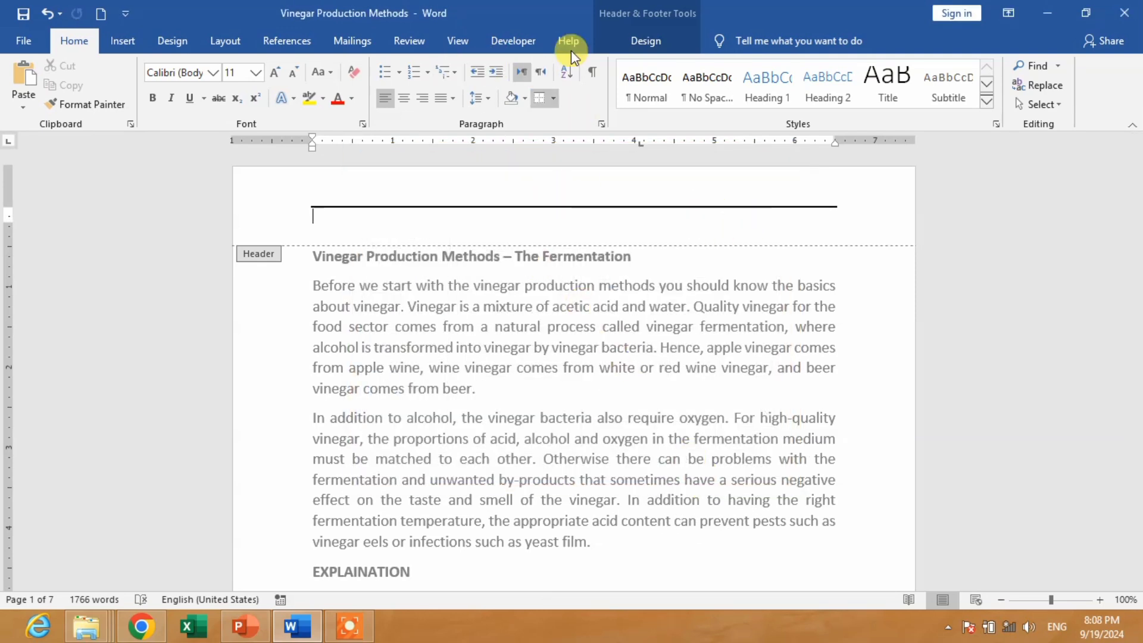
pyautogui.click(628, 14)
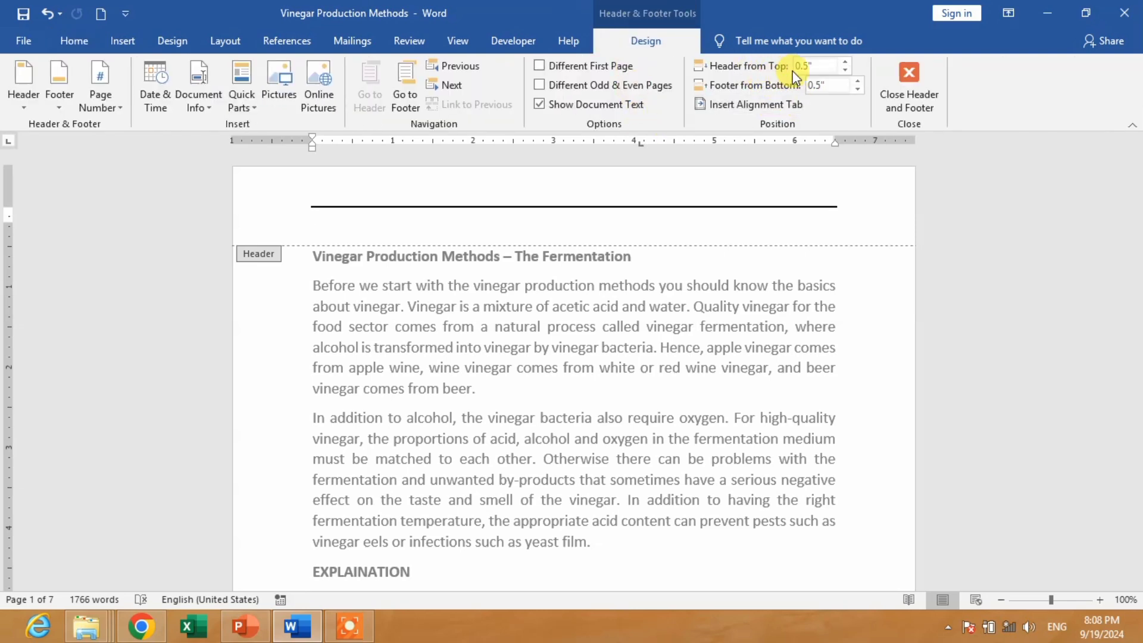
# - Set the Header from Top distance to 0.4"
pyautogui.click(845, 62)
pyautogui.click(846, 62)
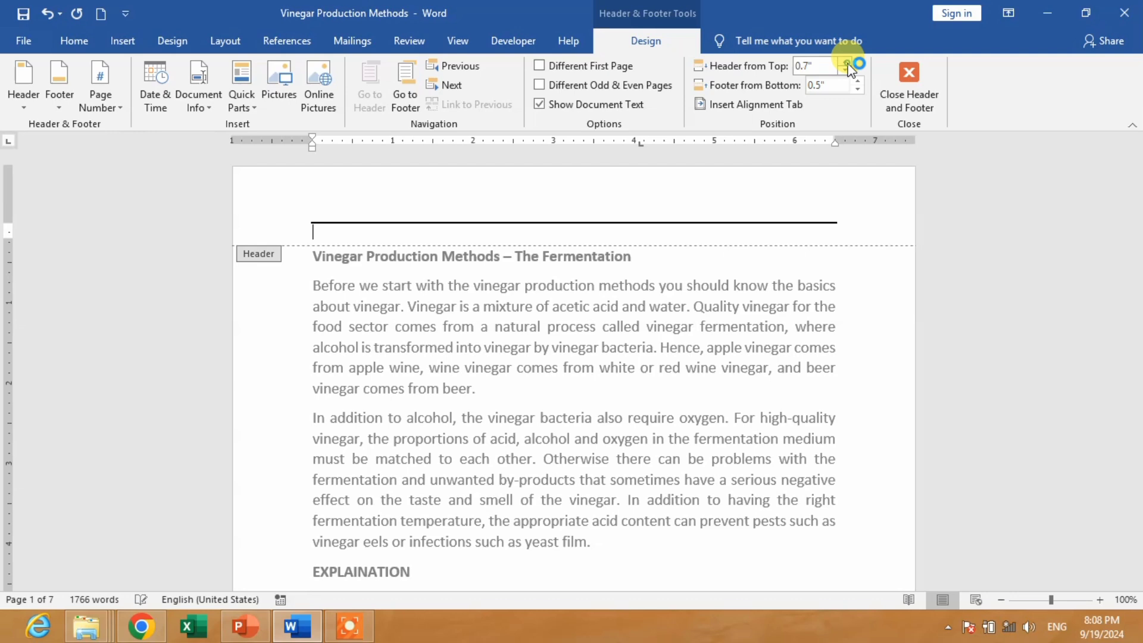
pyautogui.click(845, 62)
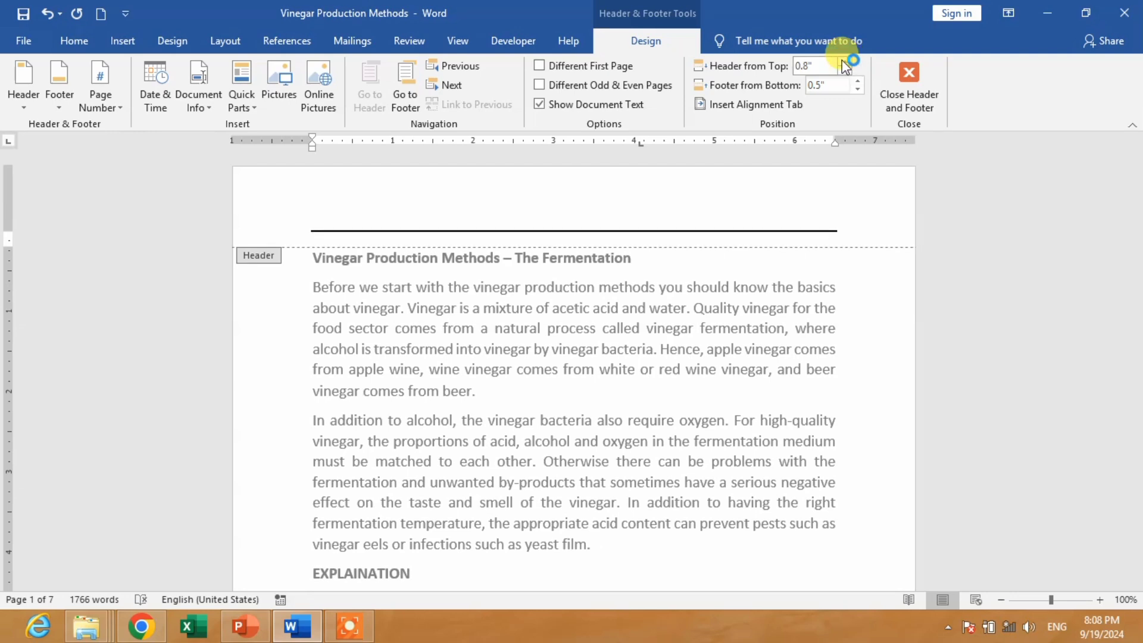
pyautogui.click(846, 64)
pyautogui.click(845, 70)
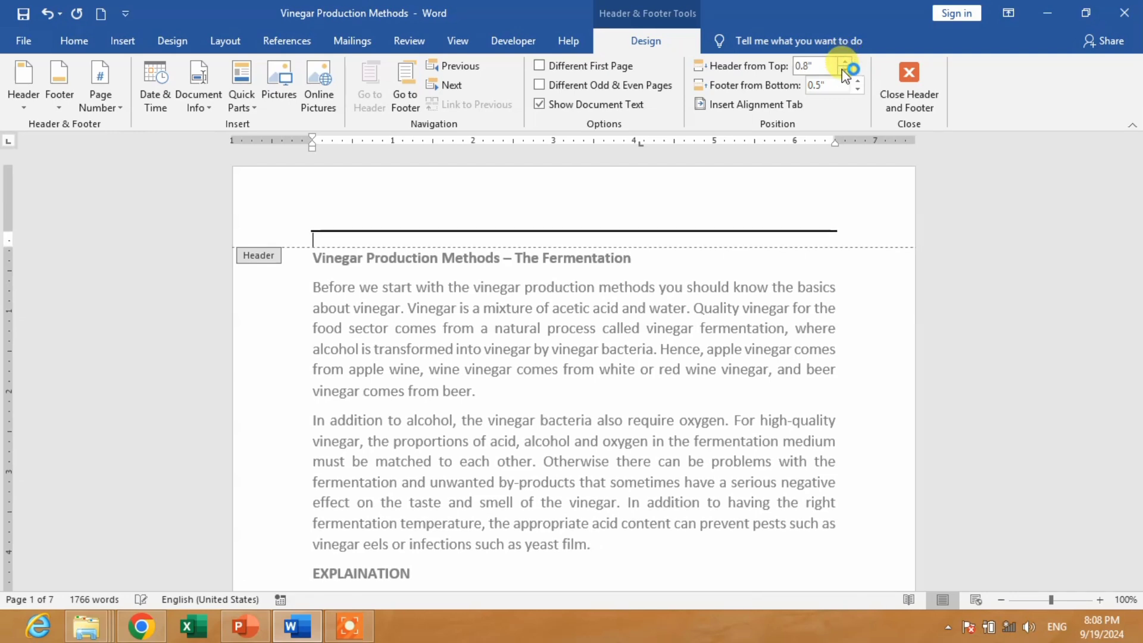
pyautogui.click(845, 71)
pyautogui.click(845, 70)
pyautogui.click(845, 70)
pyautogui.click(845, 70)
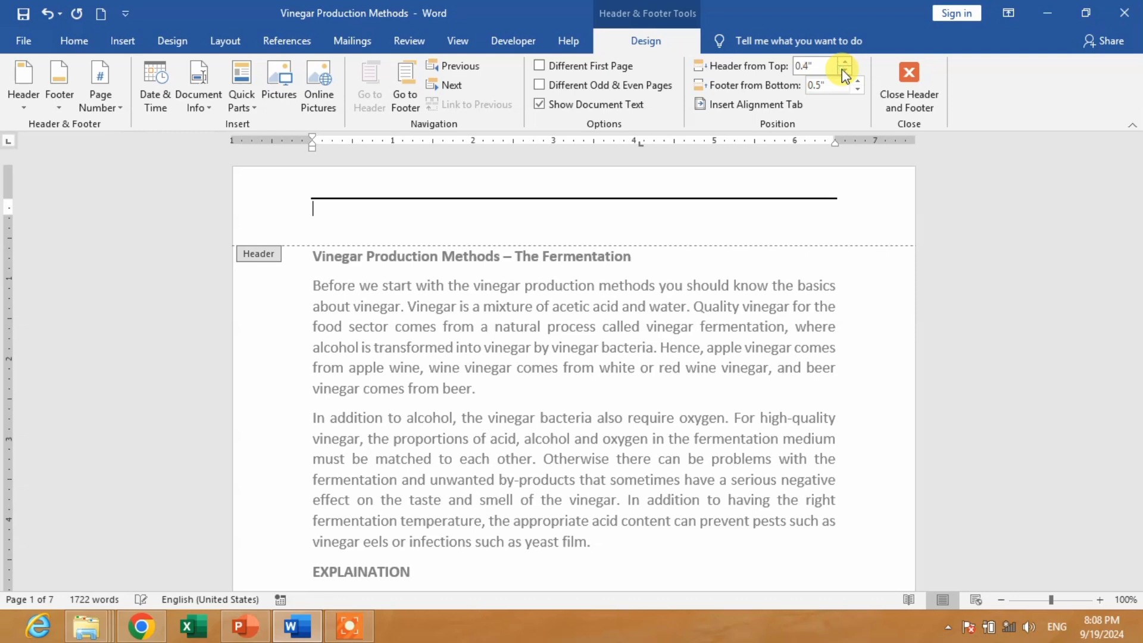
pyautogui.click(845, 70)
pyautogui.click(845, 70)
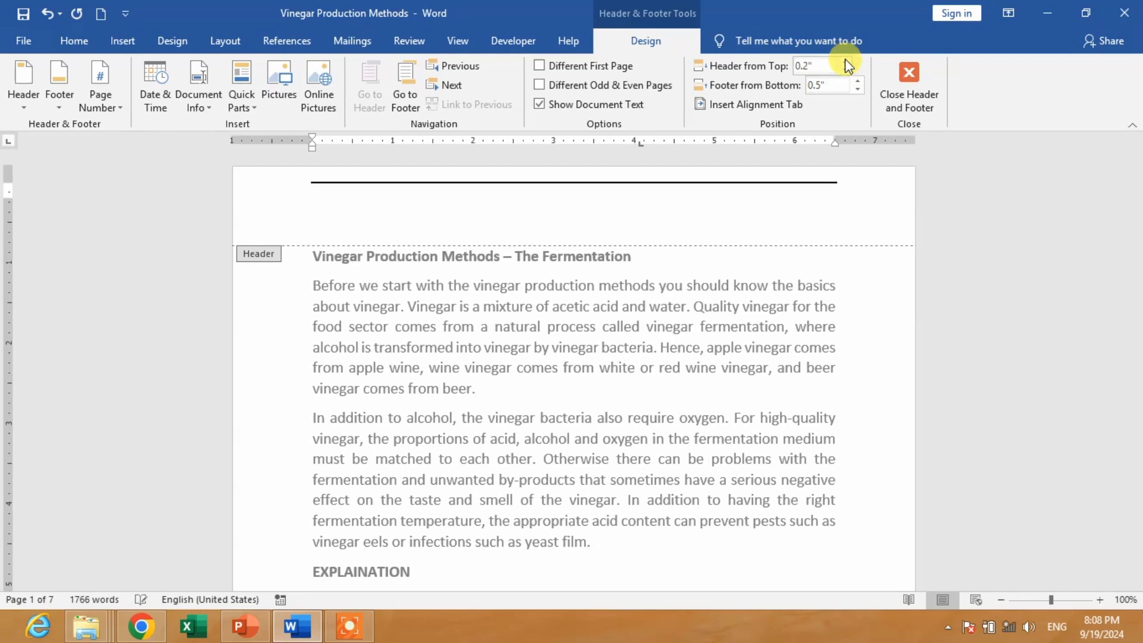
pyautogui.click(846, 62)
pyautogui.click(846, 62)
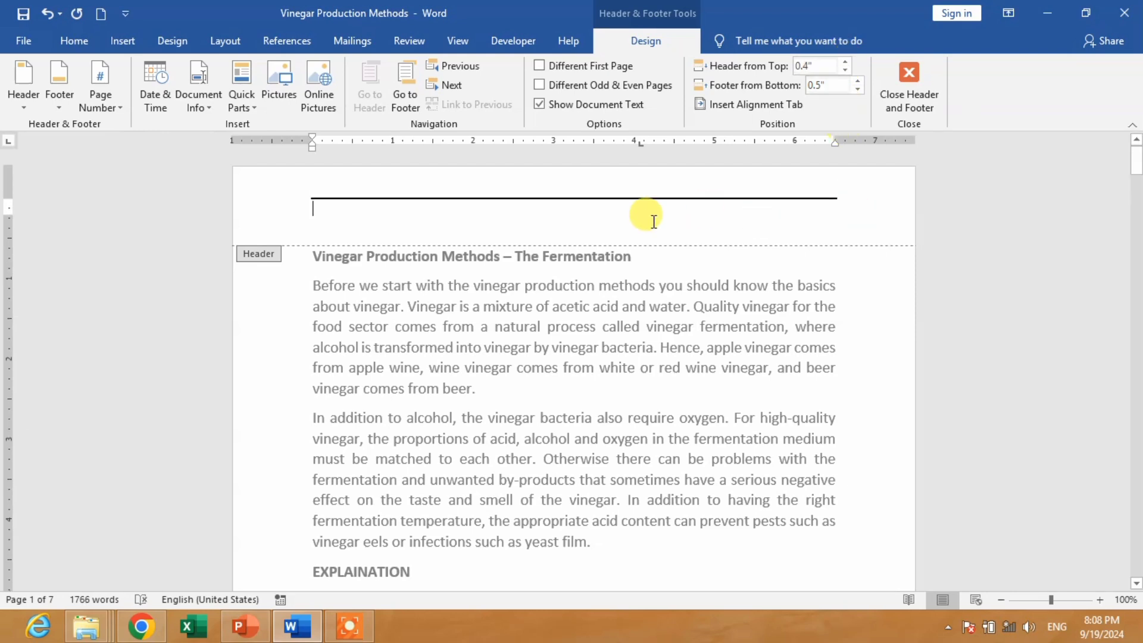
# - Move to the bottom of page 1 and start editing its empty footer
pyautogui.scroll(-1, 485, 301)
pyautogui.scroll(-1, 485, 301)
pyautogui.scroll(-1, 485, 300)
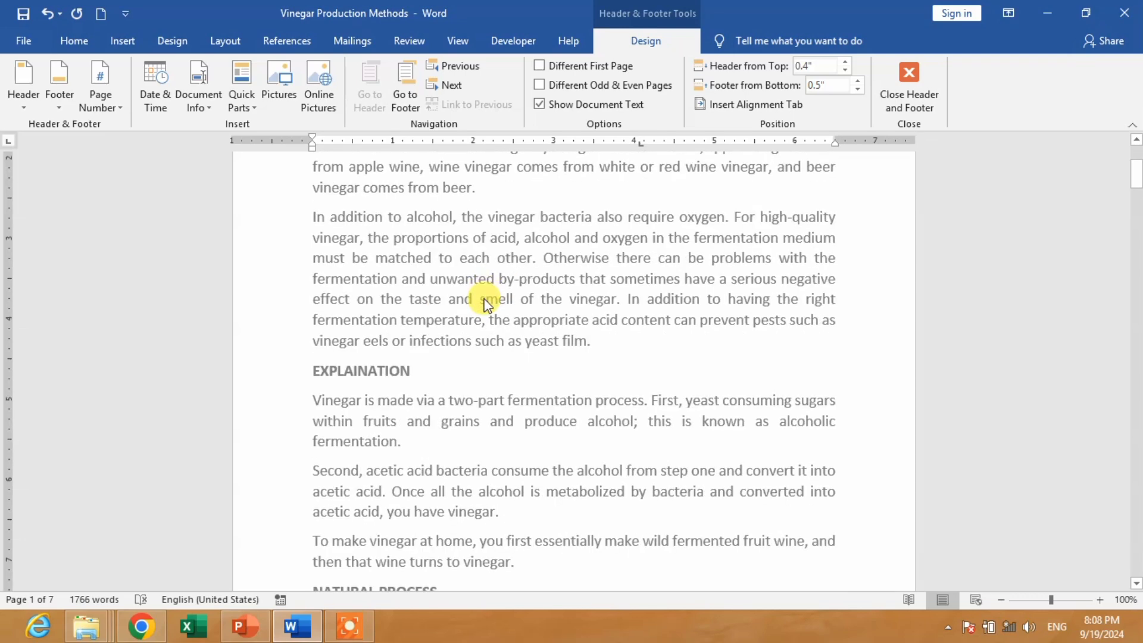
pyautogui.scroll(-2, 485, 304)
pyautogui.scroll(-2, 486, 301)
pyautogui.scroll(-2, 485, 301)
pyautogui.scroll(-1, 485, 300)
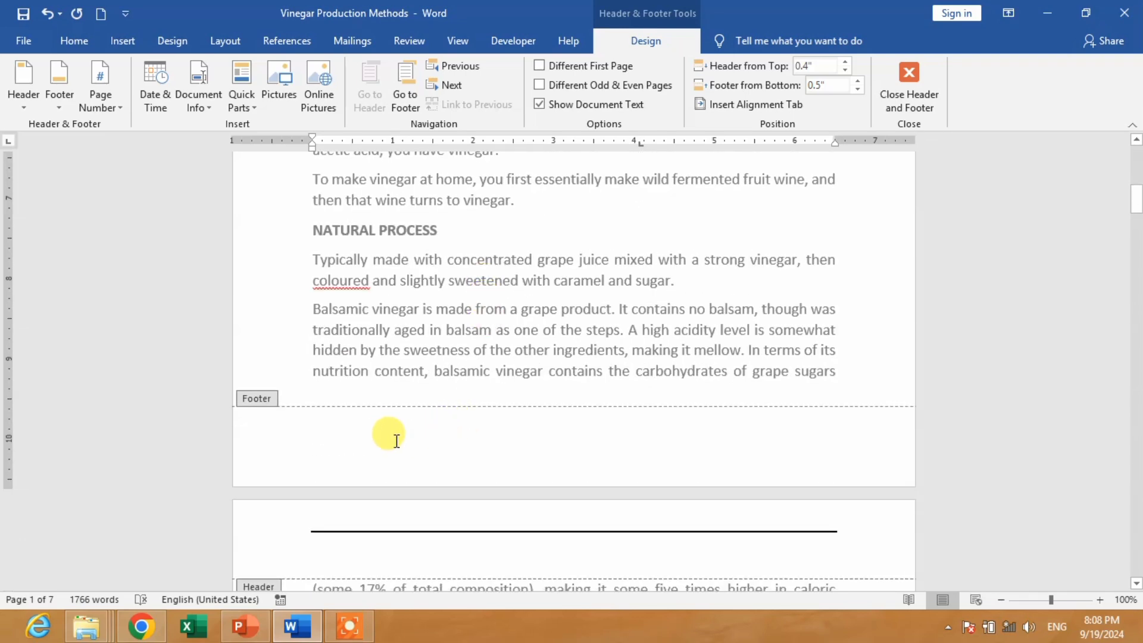
pyautogui.click(358, 442)
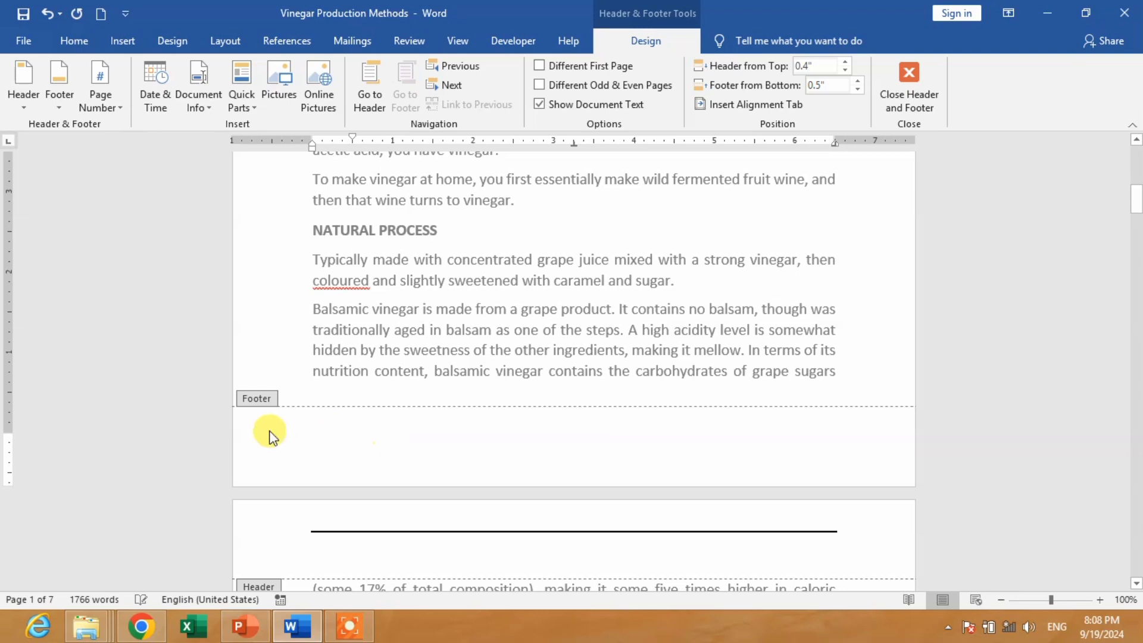
# - Apply a Bottom Border from the Home Borders list to the footer paragraph
pyautogui.click(87, 45)
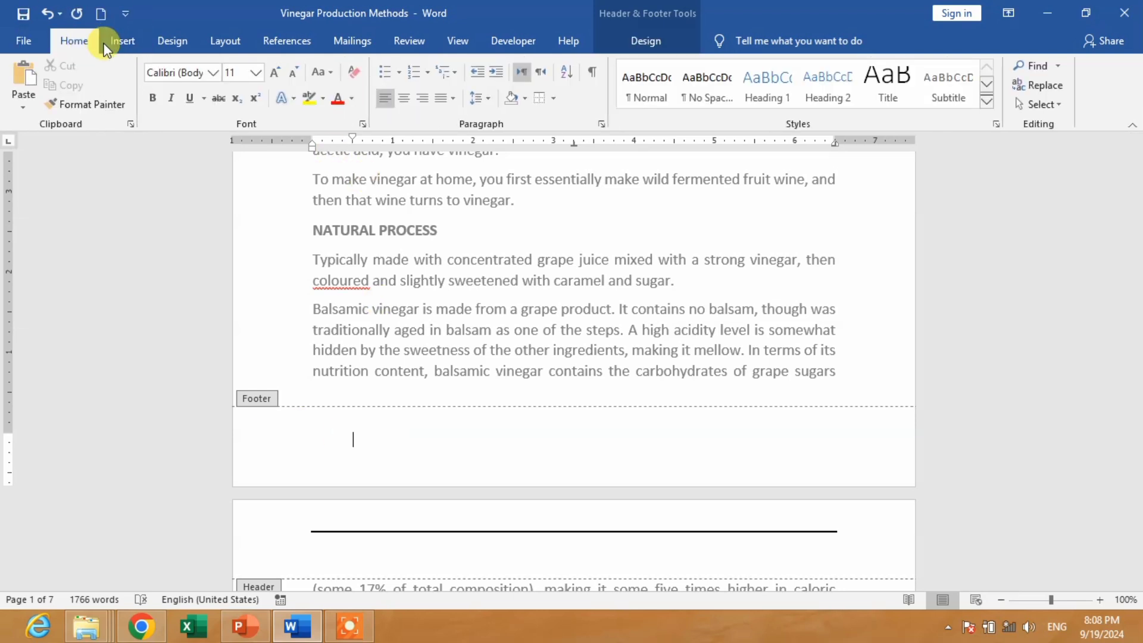
pyautogui.click(554, 100)
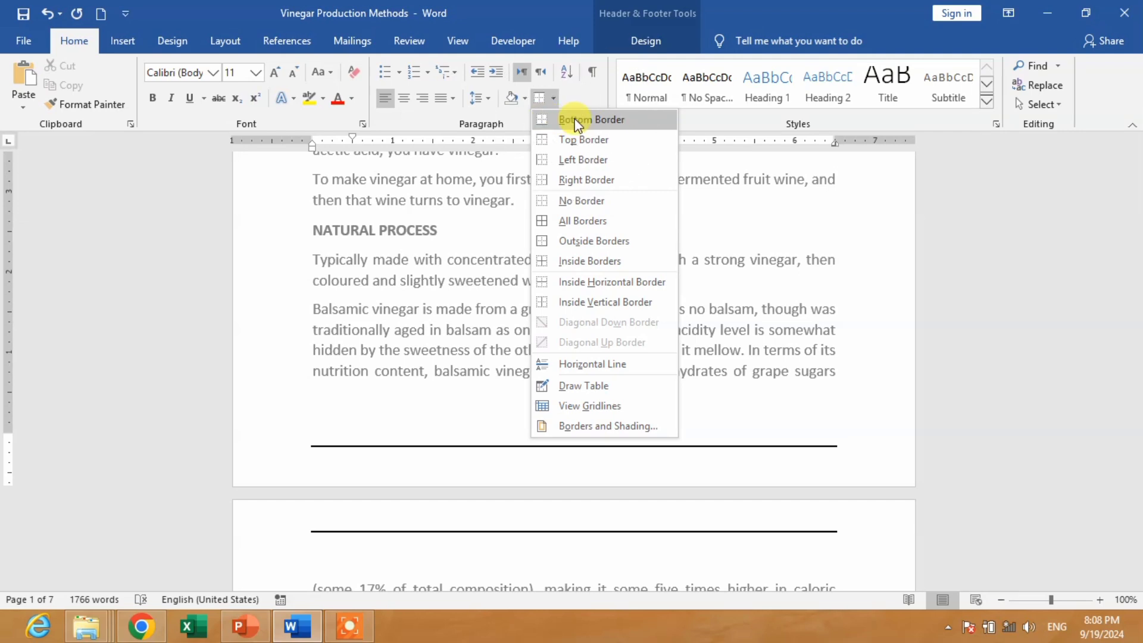
pyautogui.click(575, 121)
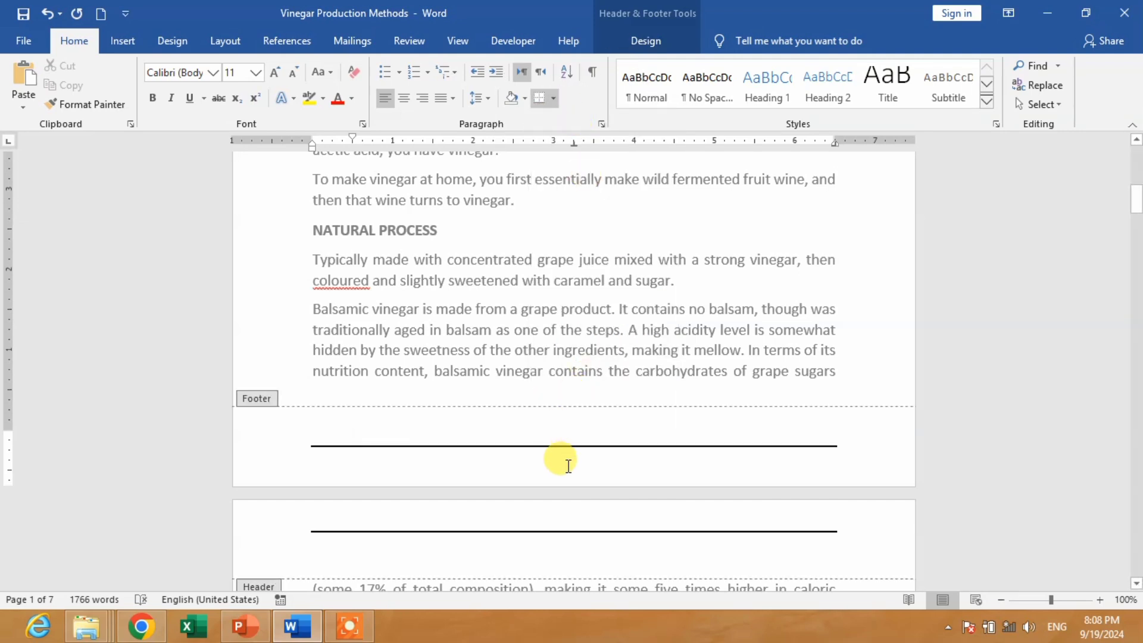
pyautogui.click(553, 97)
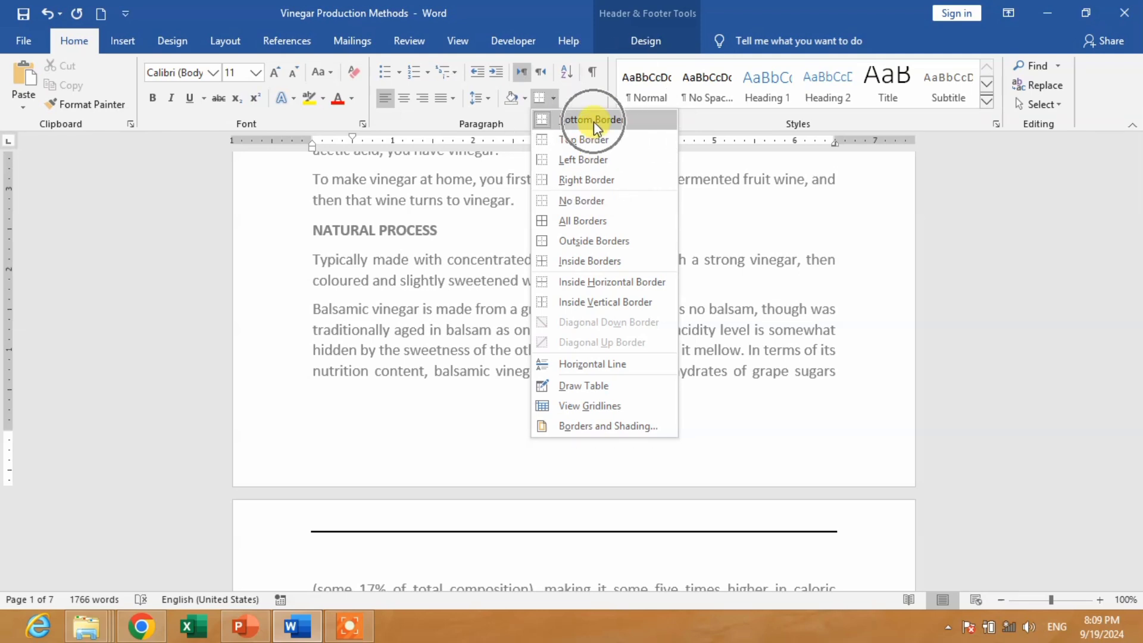
pyautogui.click(595, 121)
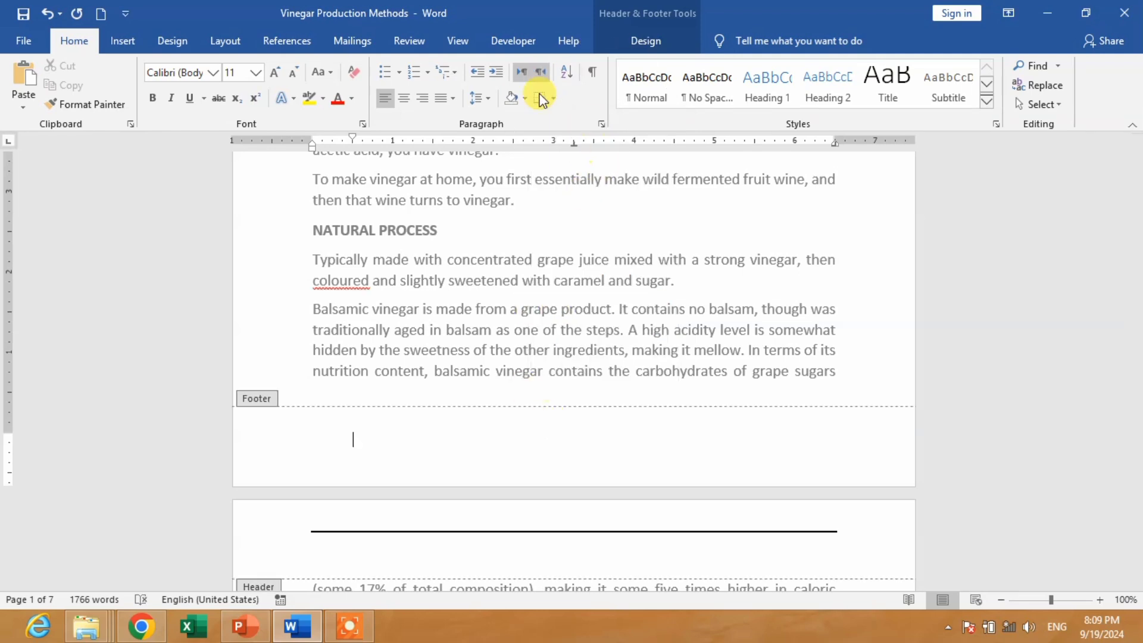
pyautogui.click(555, 99)
pyautogui.click(567, 128)
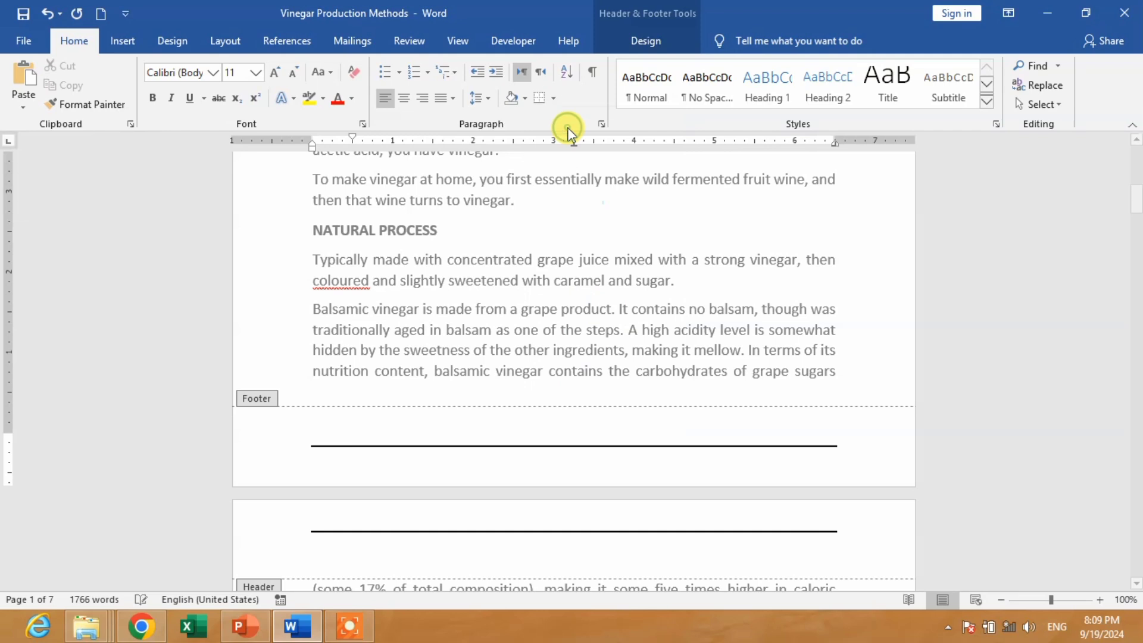
# - Set the Footer from Bottom distance to 0.6" in Header & Footer Design
pyautogui.scroll(1, 393, 460)
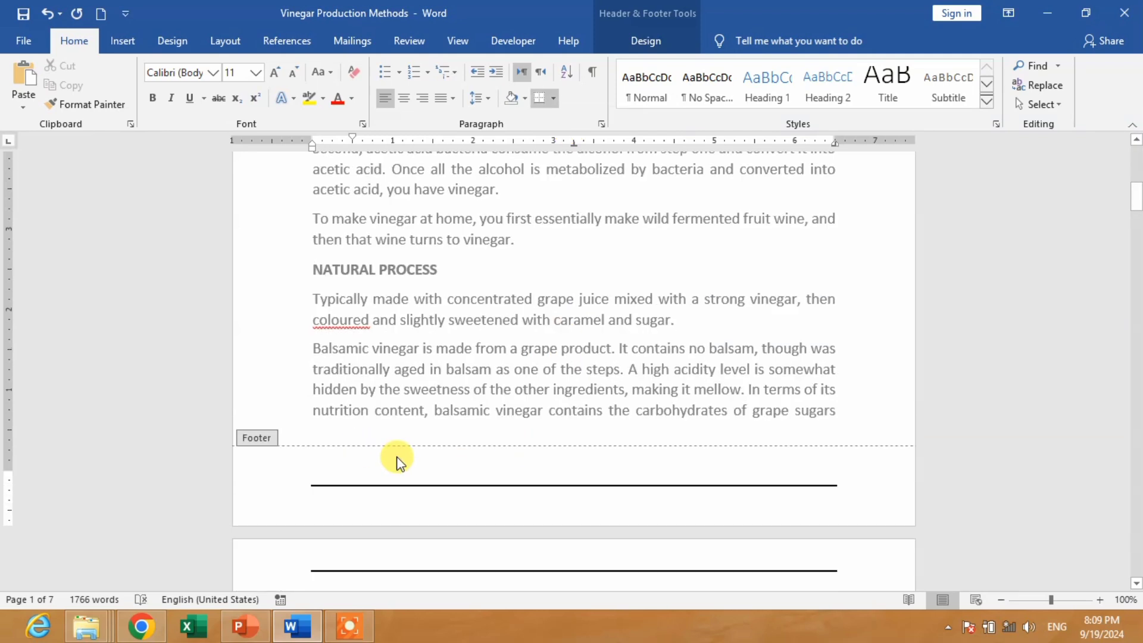
pyautogui.scroll(1, 397, 462)
pyautogui.scroll(1, 405, 467)
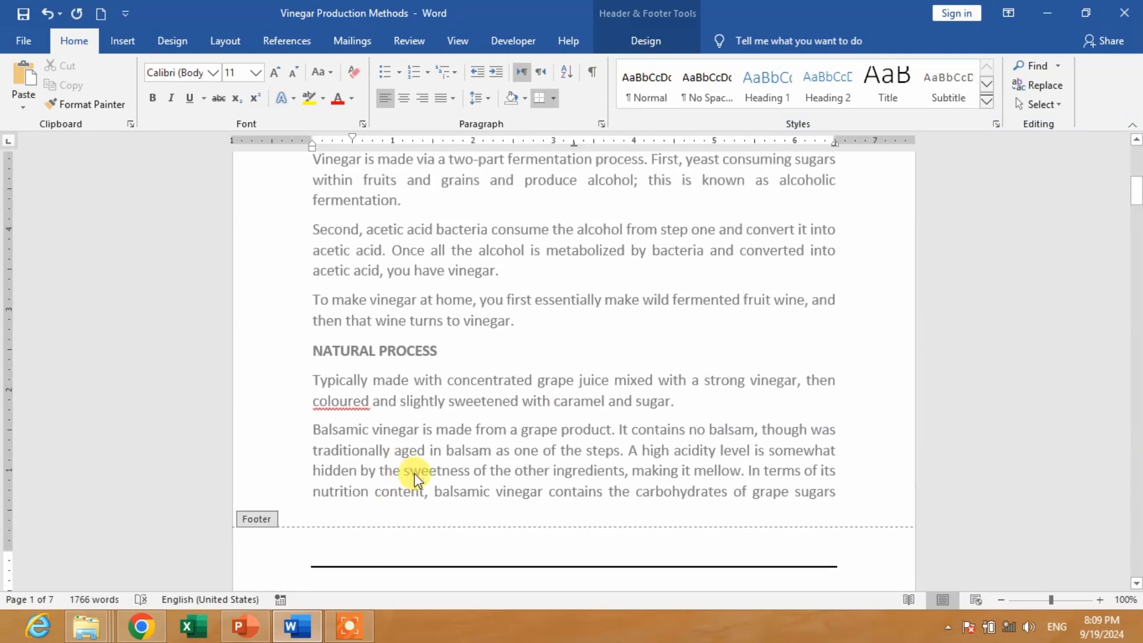
pyautogui.scroll(-1, 425, 492)
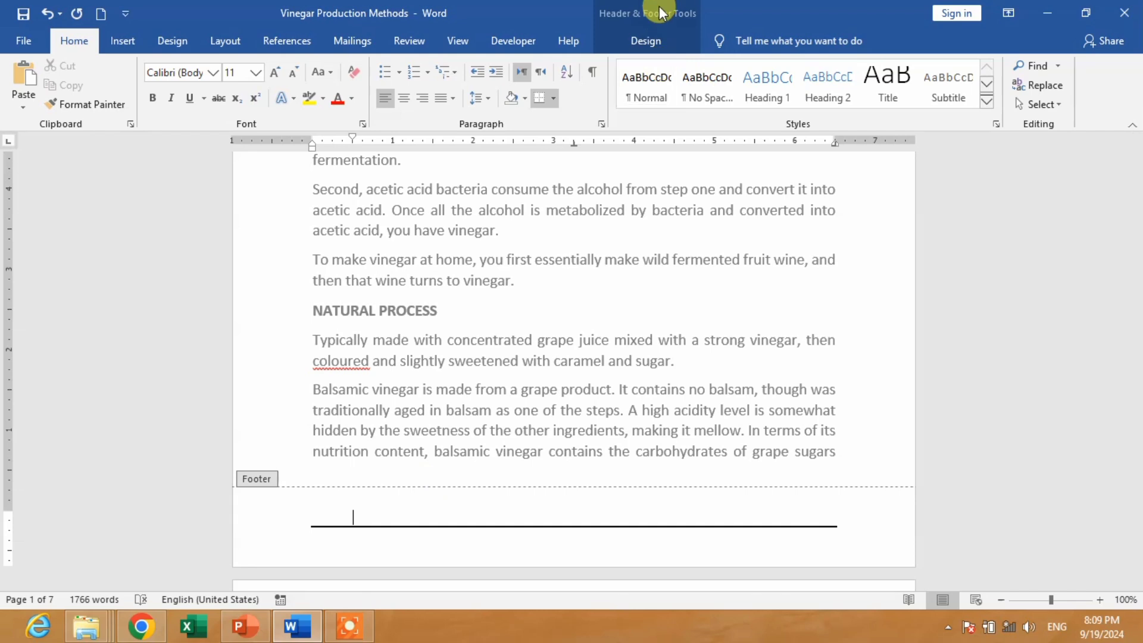
pyautogui.click(640, 41)
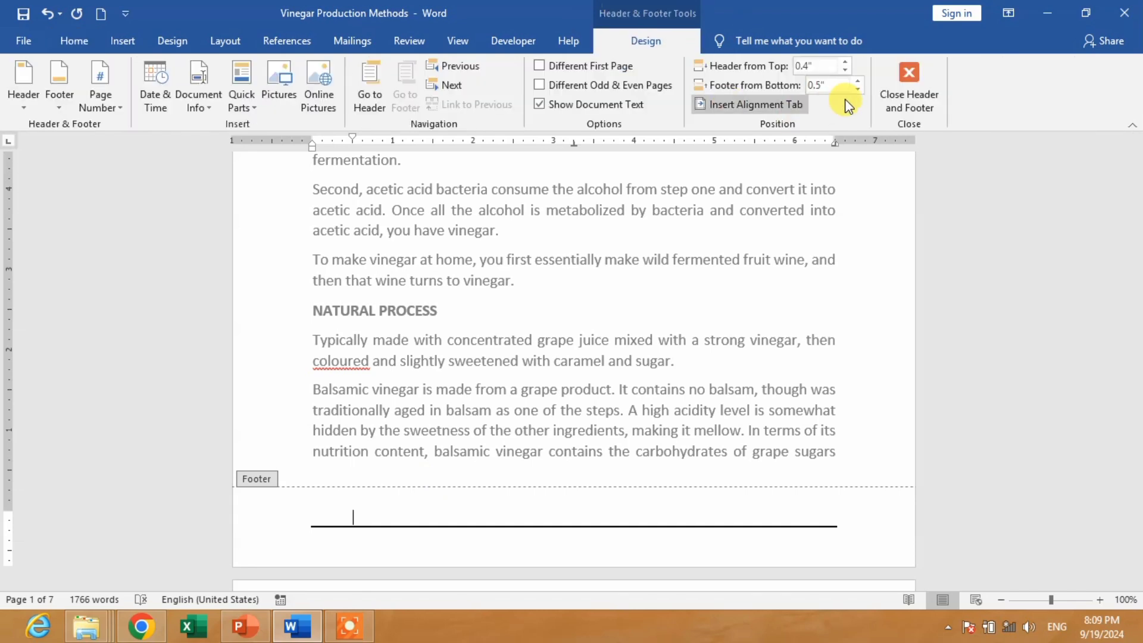
pyautogui.click(858, 81)
pyautogui.click(857, 81)
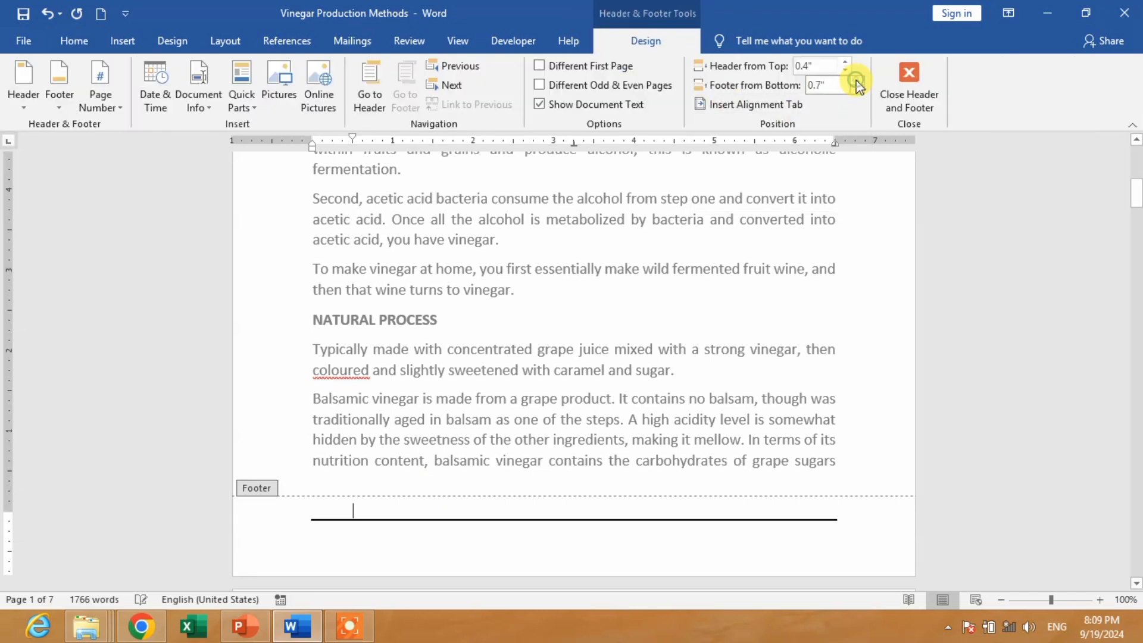
pyautogui.click(857, 90)
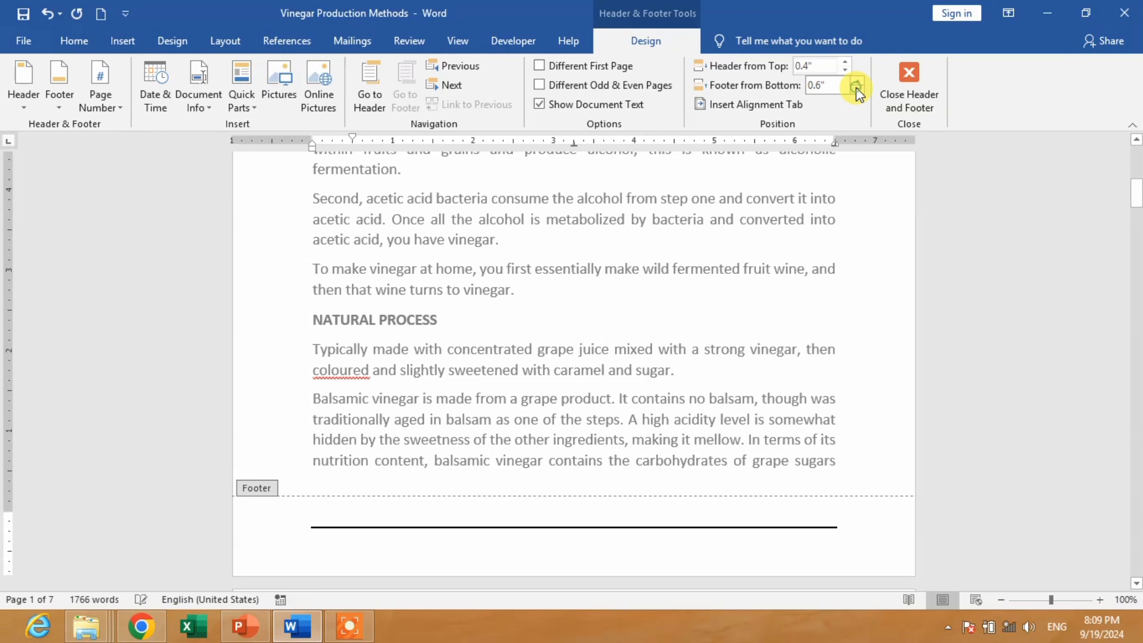
pyautogui.click(857, 90)
pyautogui.click(856, 90)
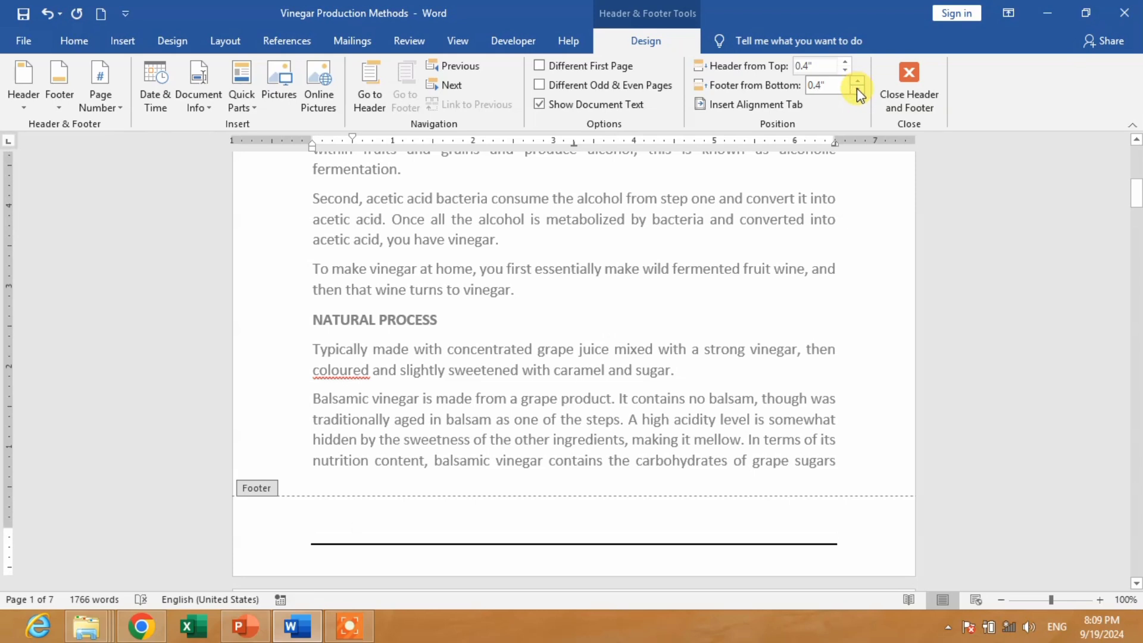
pyautogui.click(857, 90)
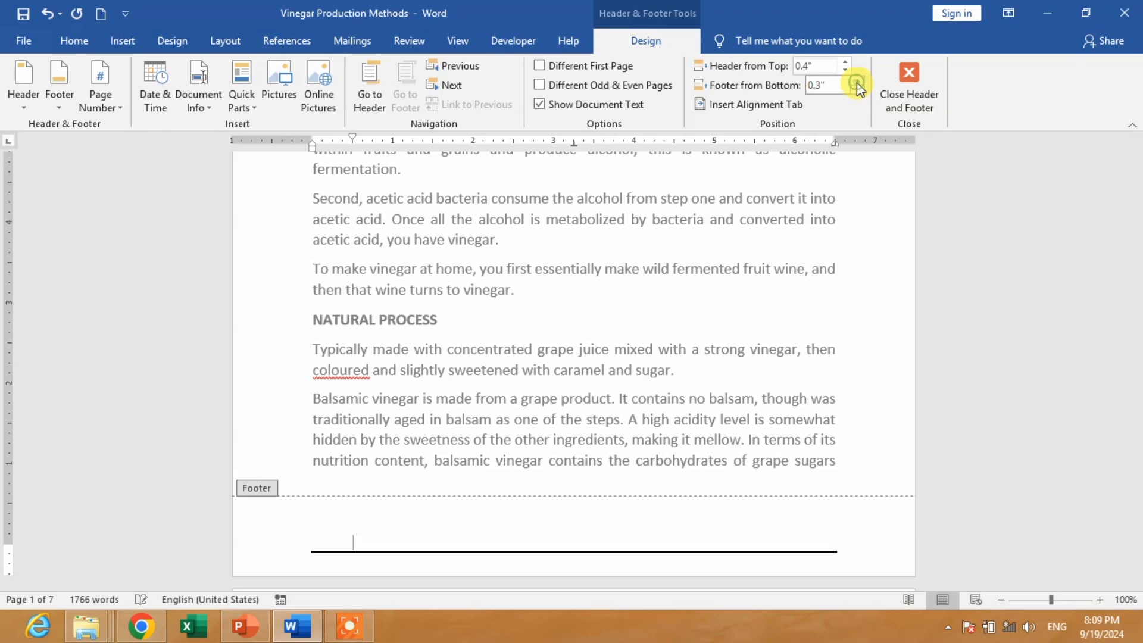
pyautogui.click(858, 81)
pyautogui.click(857, 82)
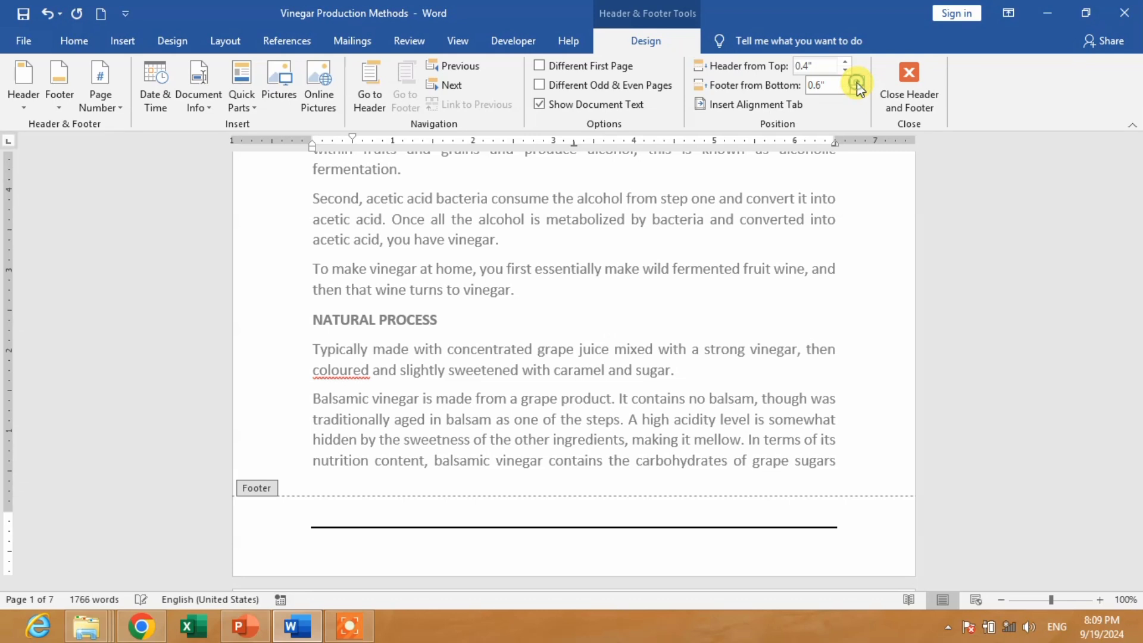
pyautogui.click(856, 82)
pyautogui.moveTo(563, 303)
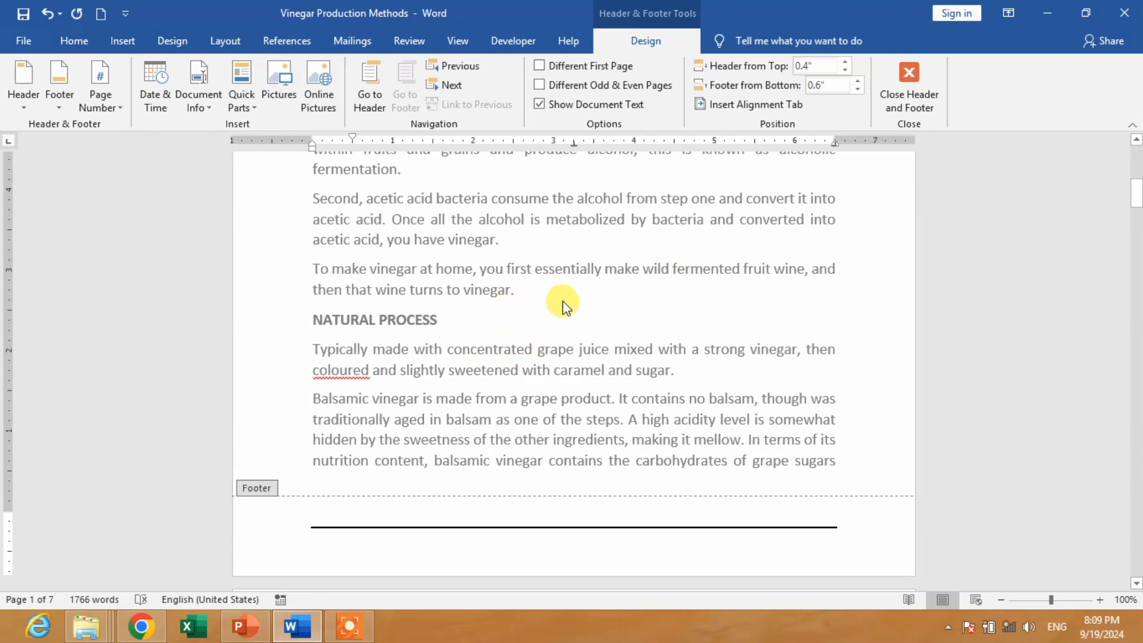
# - Close Header and Footer, review page 1, then reopen its header for editing
pyautogui.click(913, 101)
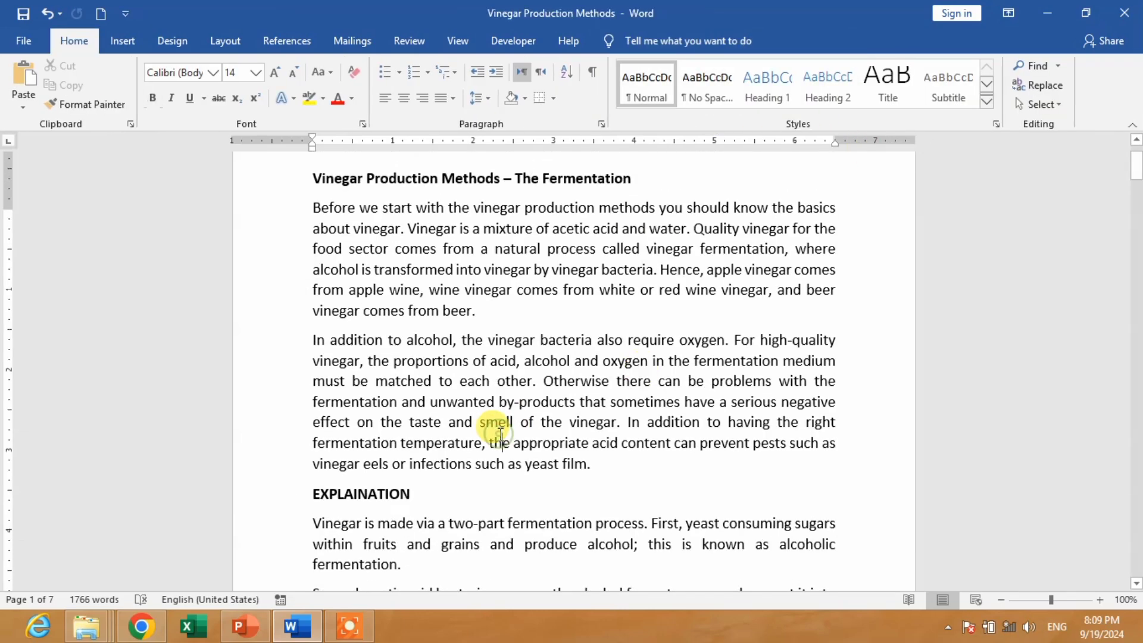
pyautogui.scroll(2, 476, 420)
pyautogui.scroll(-2, 450, 221)
pyautogui.scroll(-3, 448, 227)
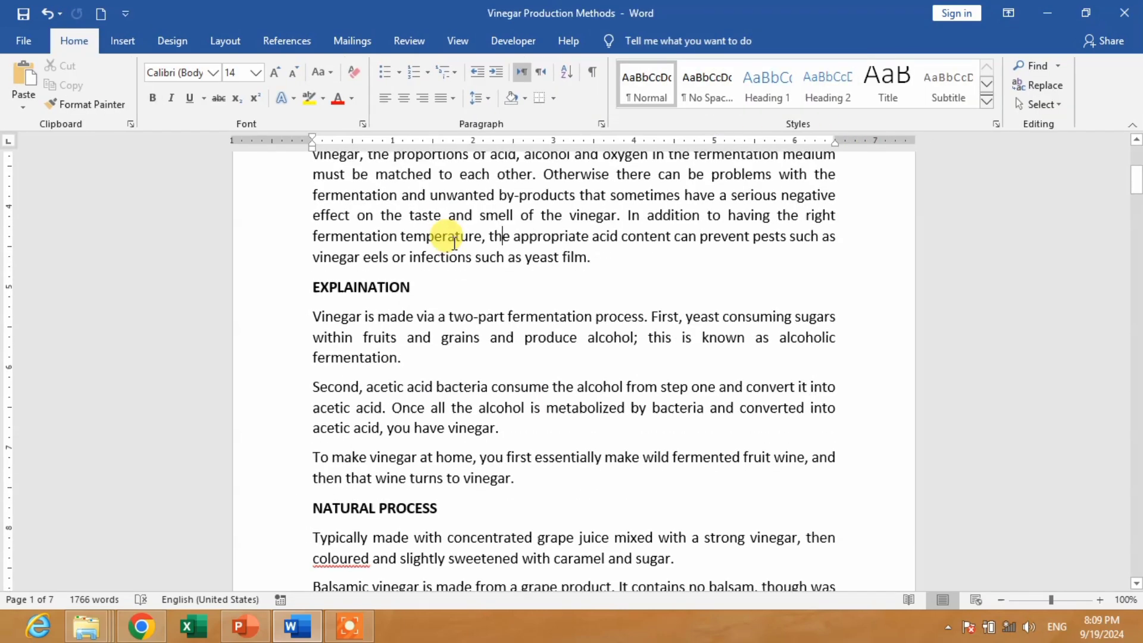
pyautogui.scroll(-4, 448, 232)
pyautogui.scroll(-1, 450, 238)
pyautogui.scroll(5, 453, 301)
pyautogui.scroll(3, 301, 301)
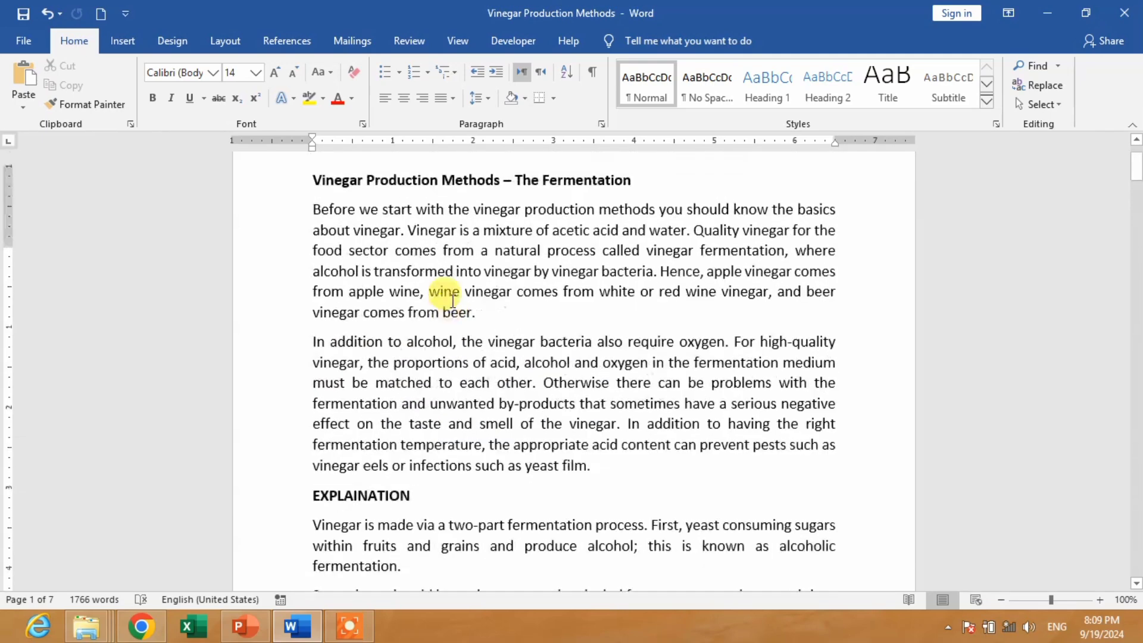
pyautogui.scroll(1, 310, 286)
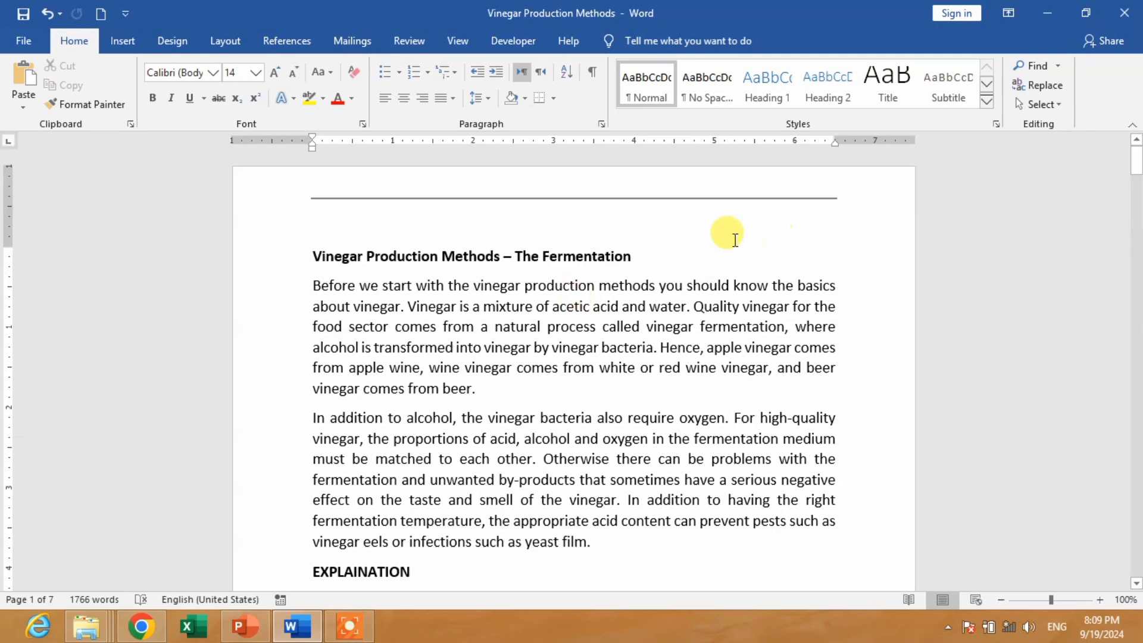
pyautogui.doubleClick(714, 223)
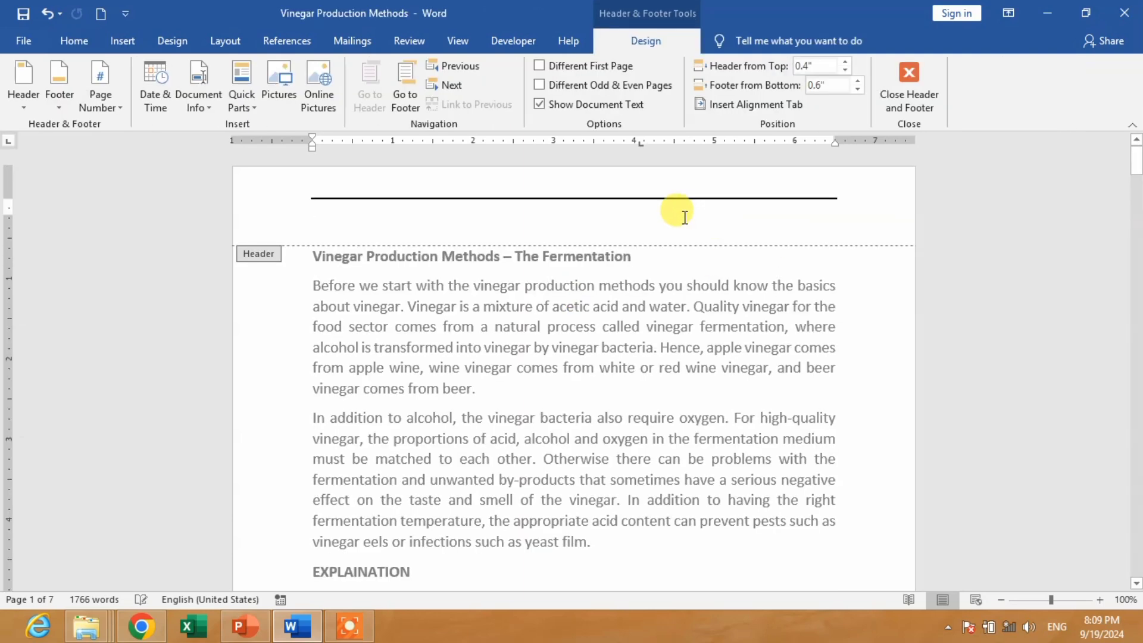